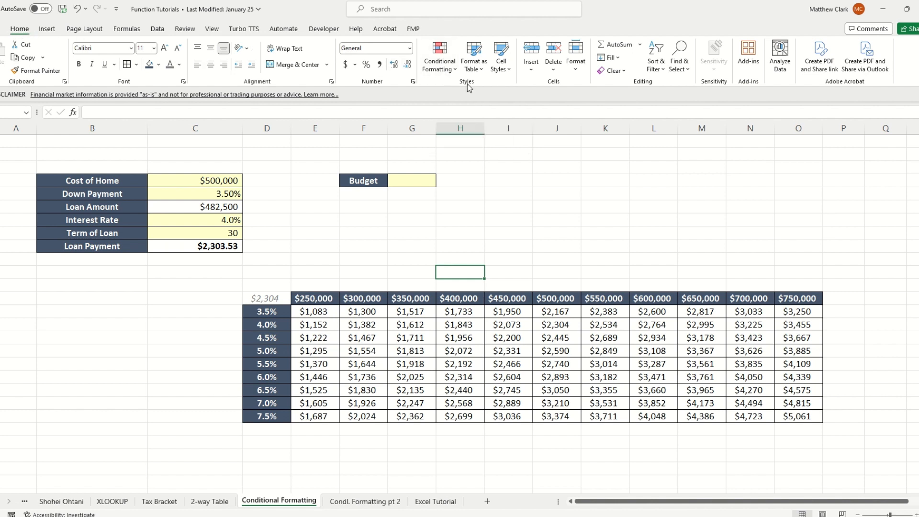
- Review the conditional formatting options: highlight and top/bottom rules, data bars, color scales, icon sets, and rule creation, clearing and management
left_click(443, 72)
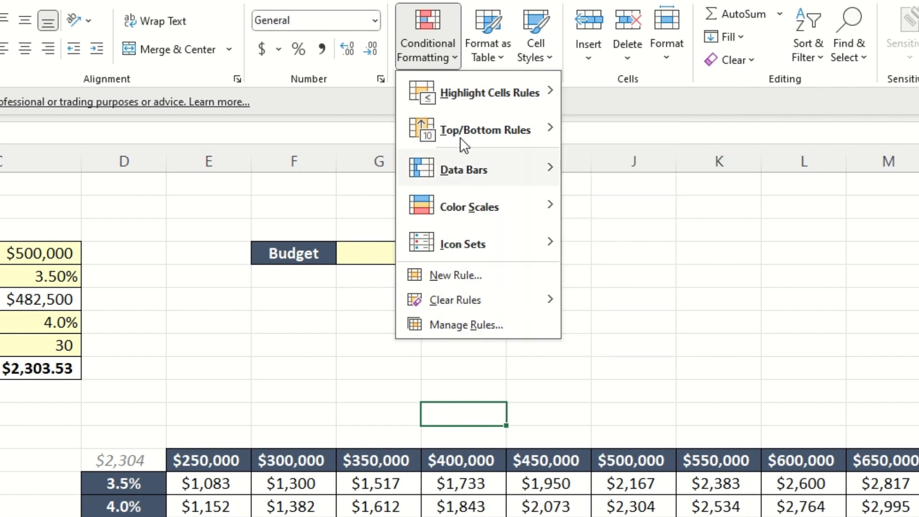
mouse_move(460, 102)
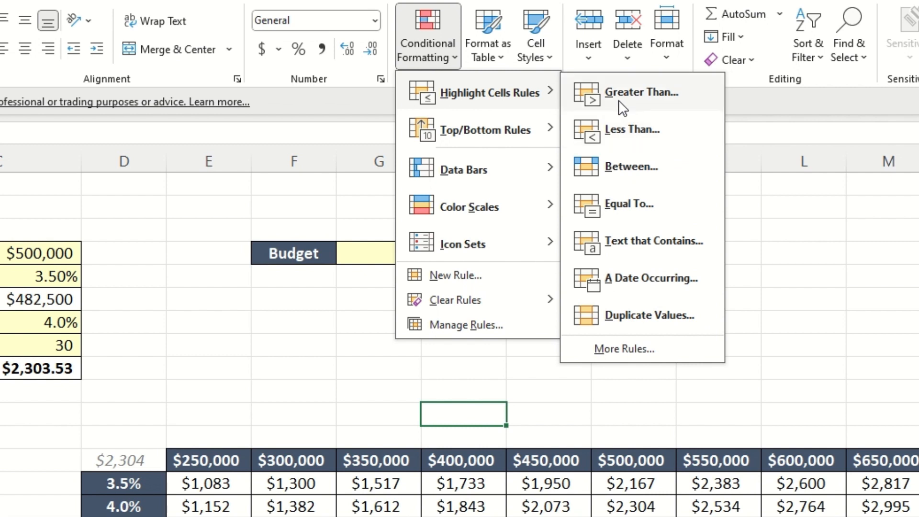
mouse_move(534, 127)
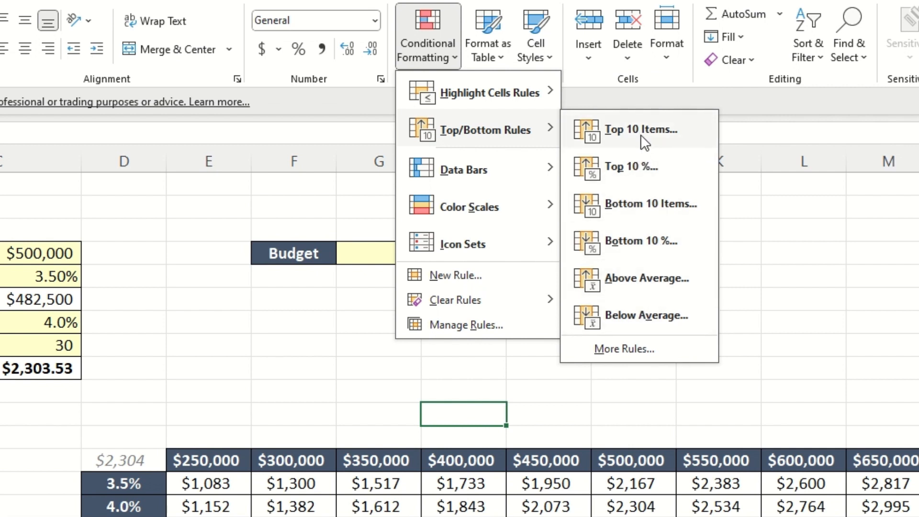
mouse_move(517, 168)
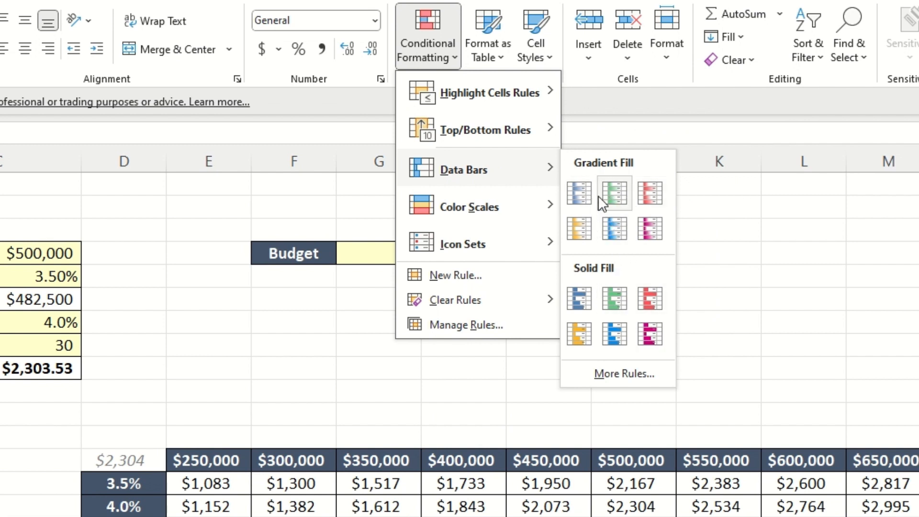
mouse_move(498, 208)
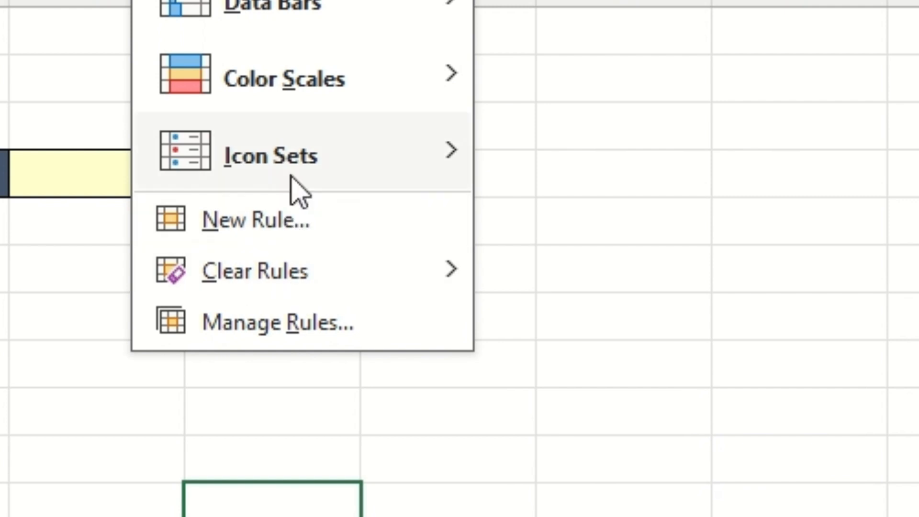
mouse_move(295, 153)
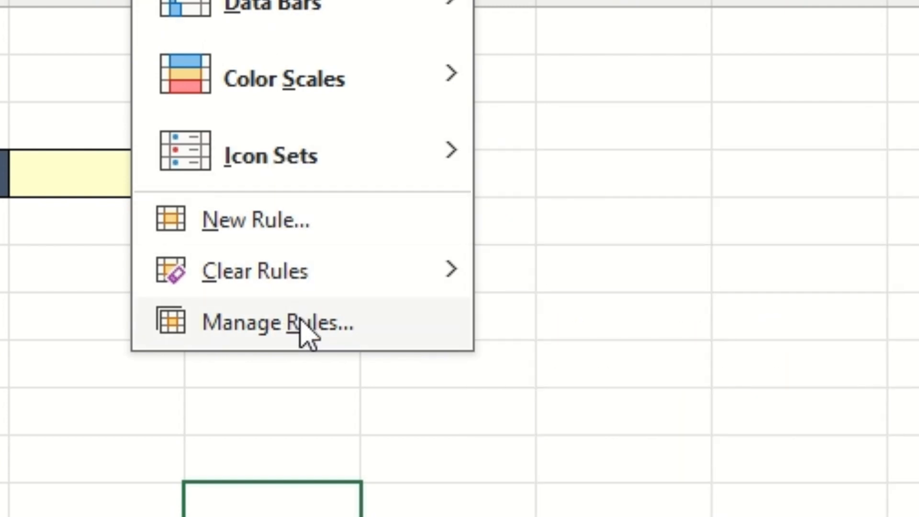
mouse_move(314, 297)
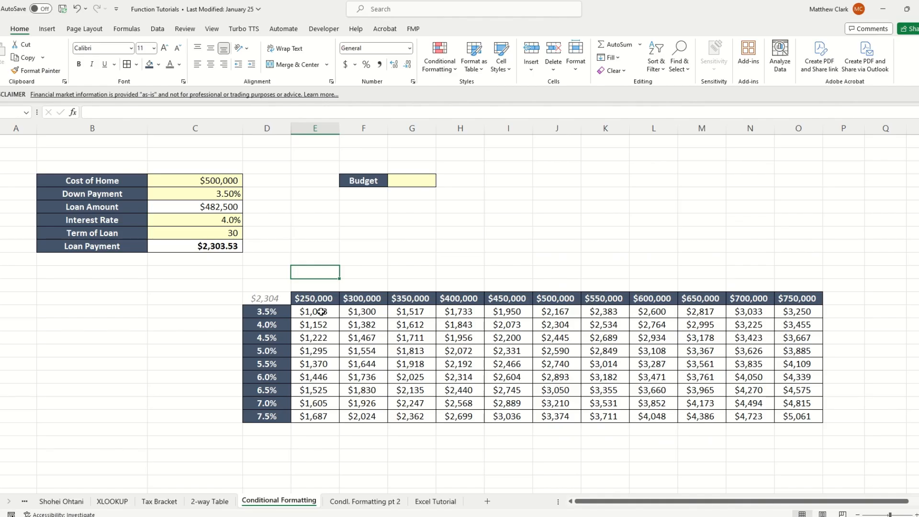
- Apply solid-fill blue data bars to the loan payment values in the two-way table, E14:O22
left_click_drag(321, 312, 802, 420)
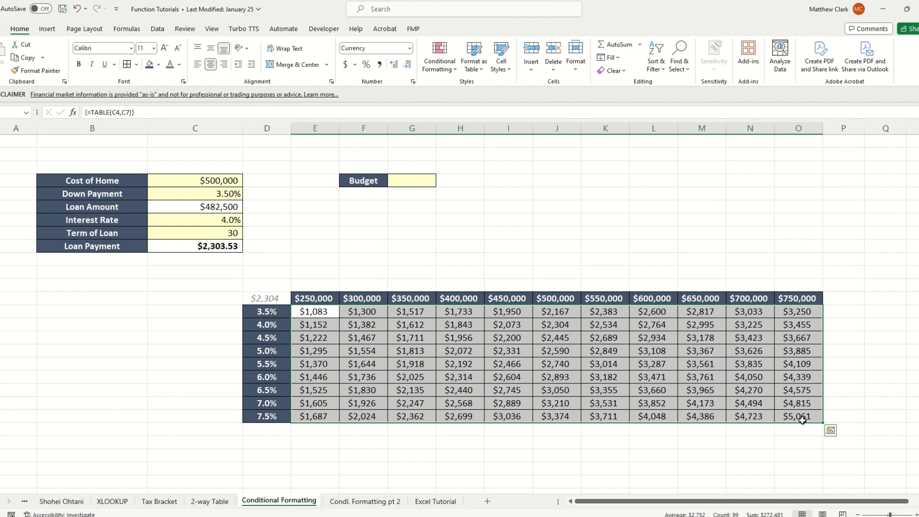
left_click(446, 70)
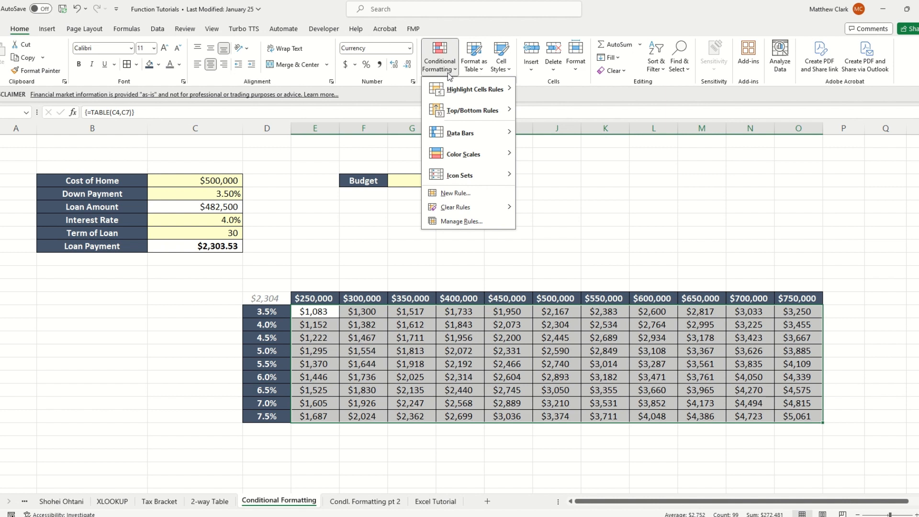
mouse_move(462, 137)
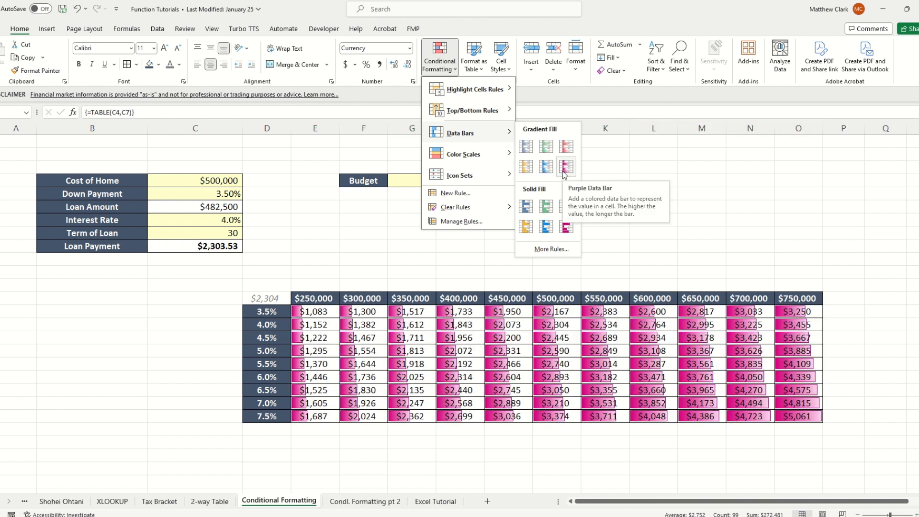
left_click(528, 206)
left_click(315, 258)
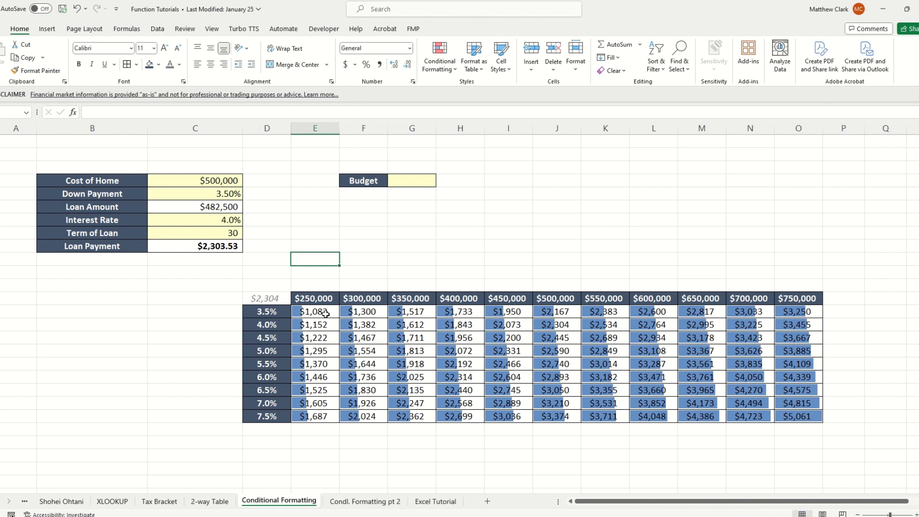
left_click_drag(326, 313, 797, 415)
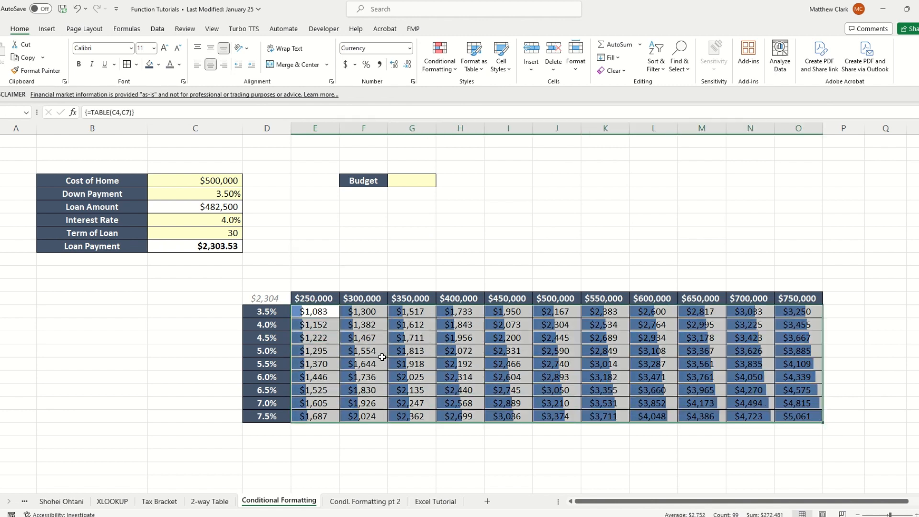
left_click(885, 314)
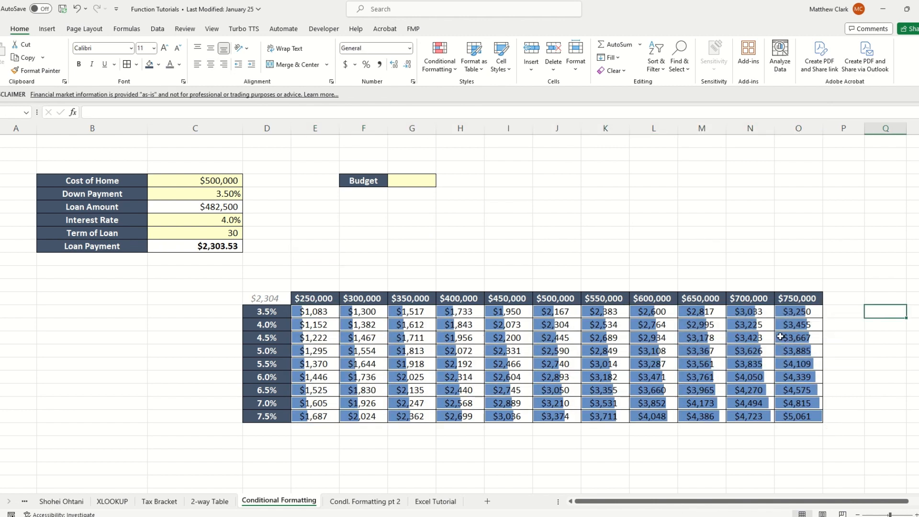
left_click_drag(331, 314, 787, 412)
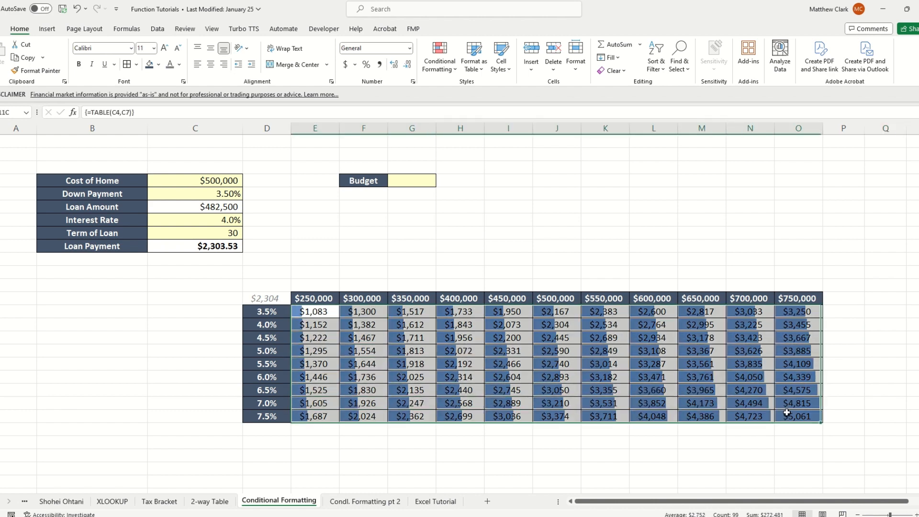
left_click(563, 261)
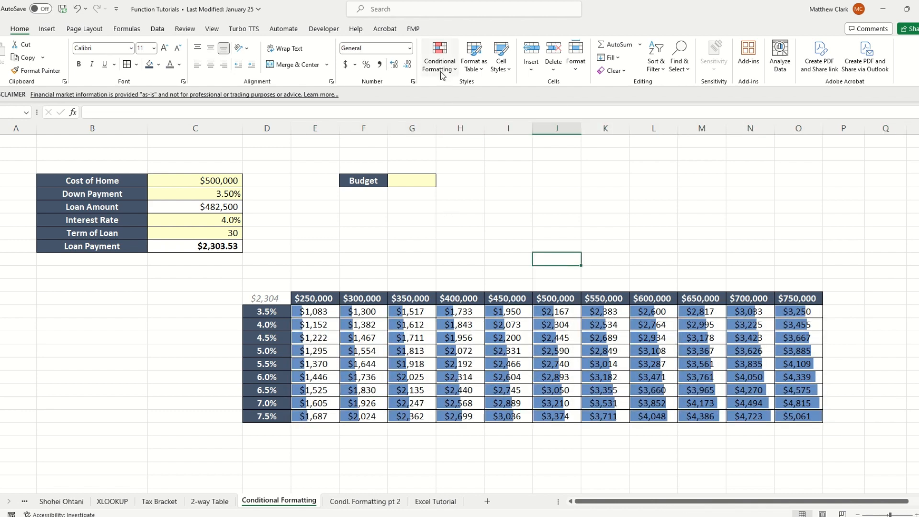
- Clear the conditional formatting rules from the entire sheet
left_click_drag(316, 311, 804, 415)
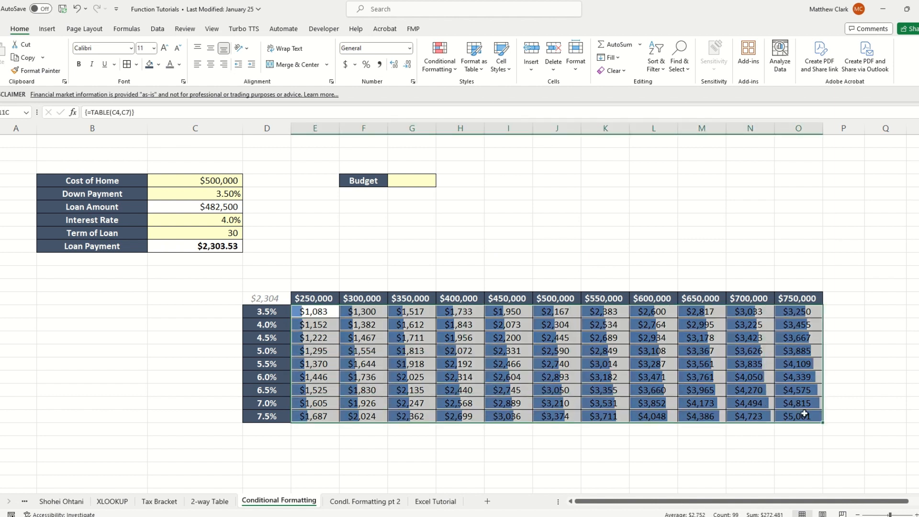
left_click(440, 57)
mouse_move(467, 211)
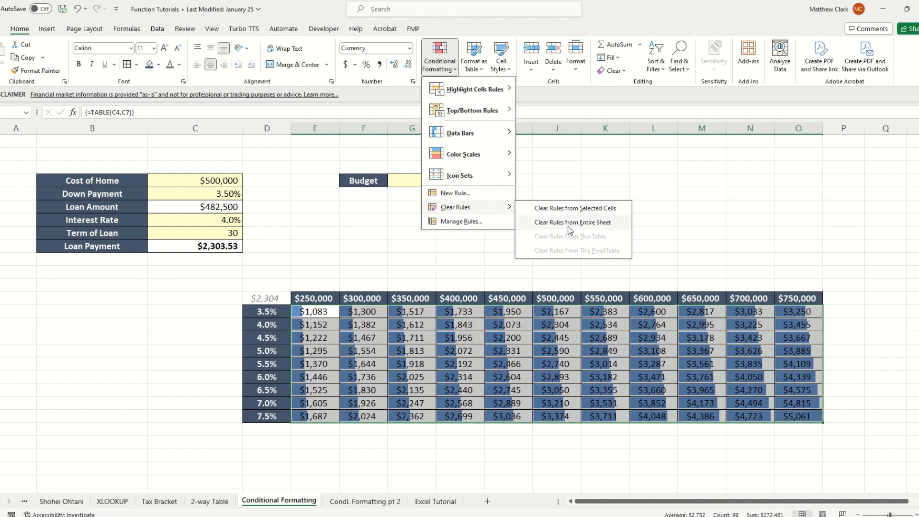
left_click(603, 227)
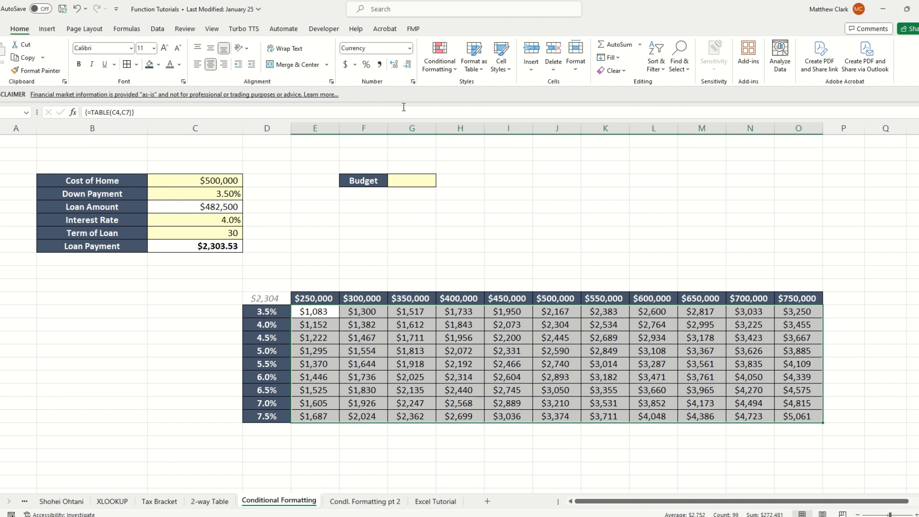
- Apply a three-color scale to the loan payment values, running from green for the lowest through yellow to red for the highest
left_click(437, 73)
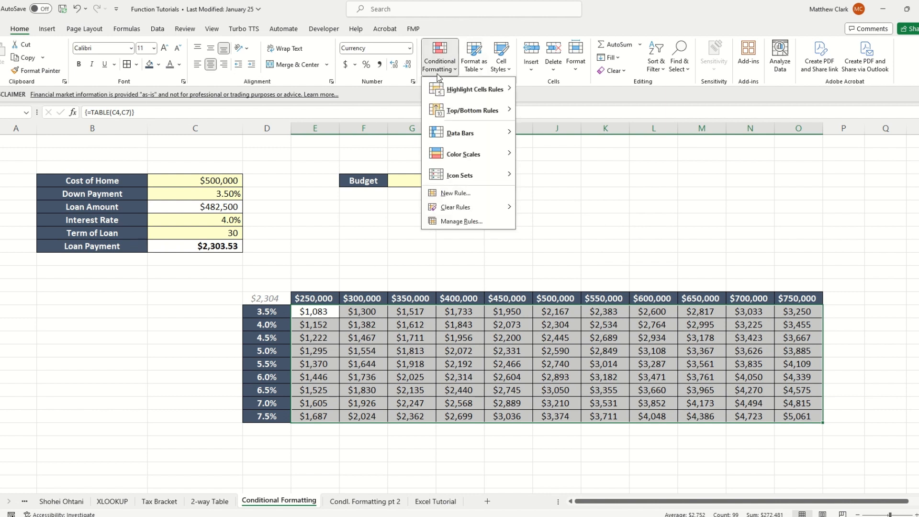
mouse_move(450, 92)
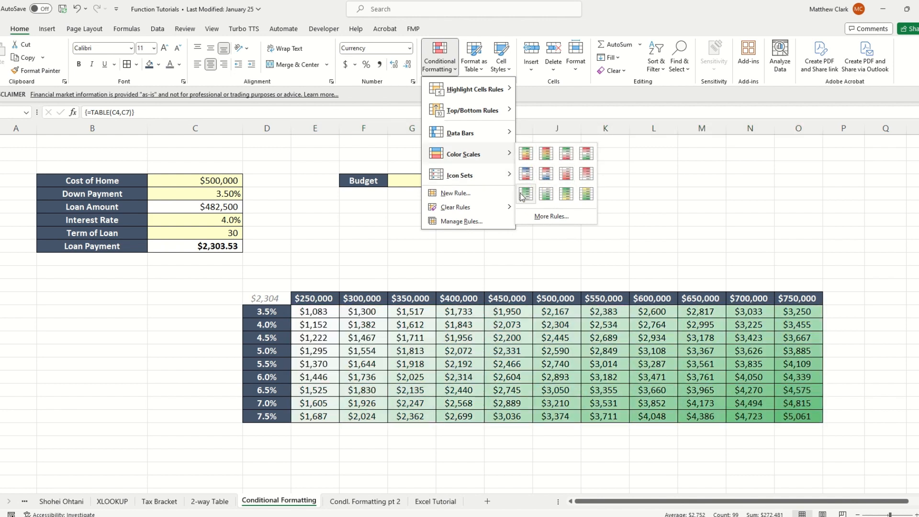
left_click(545, 157)
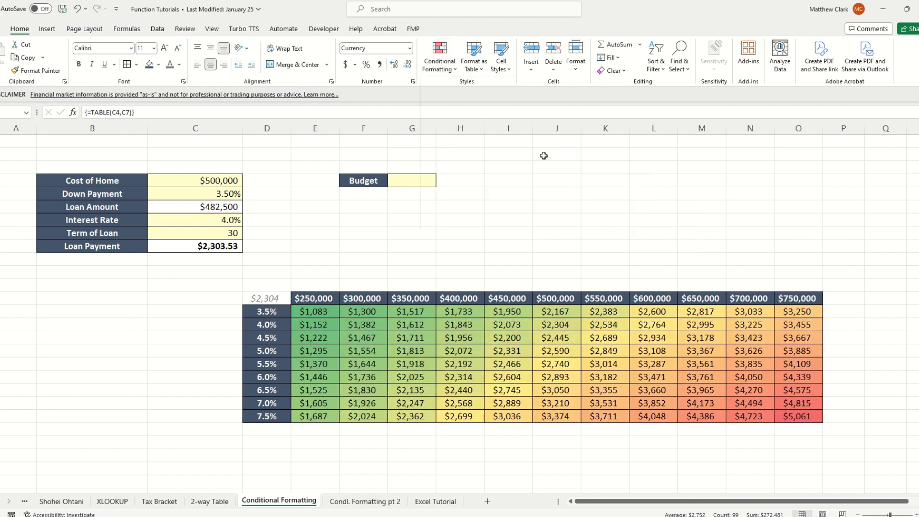
- Examine how the color scale shades low, middle and high payments across the table's home prices and interest rates
left_click_drag(800, 416, 718, 377)
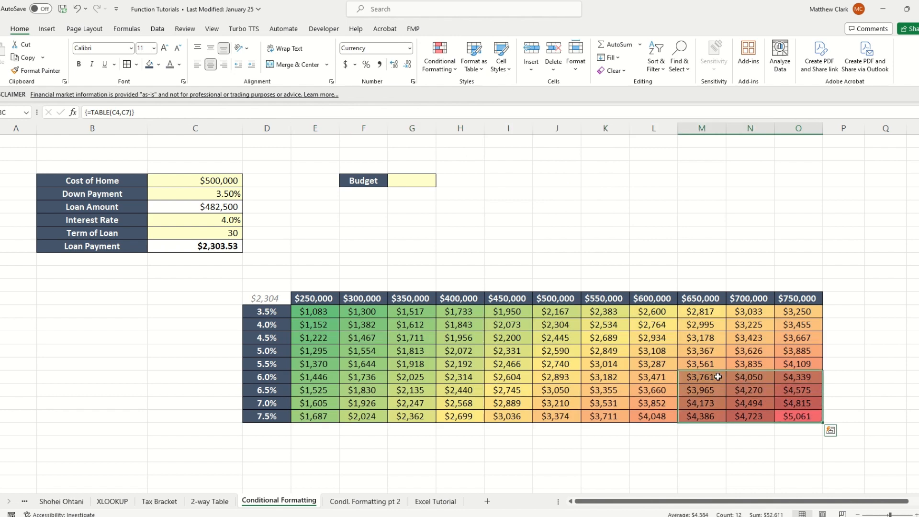
left_click_drag(311, 312, 412, 352)
left_click_drag(397, 402, 702, 326)
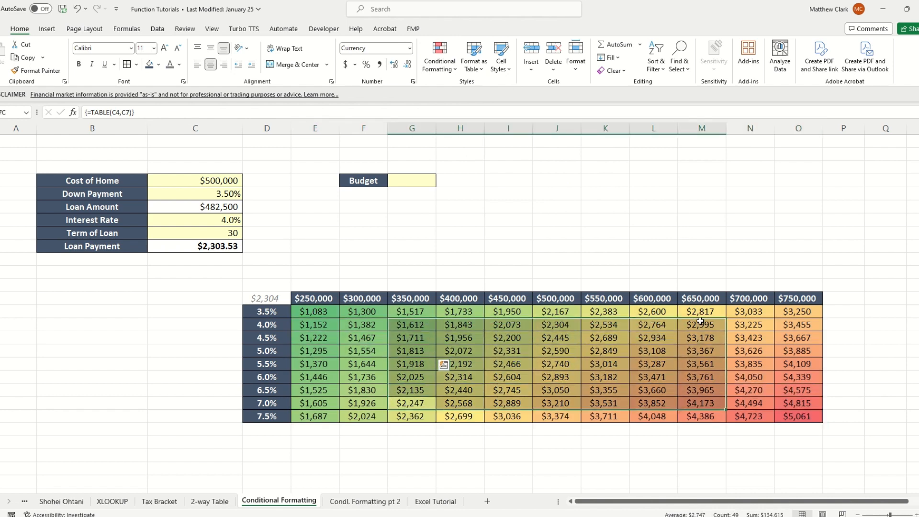
left_click(742, 258)
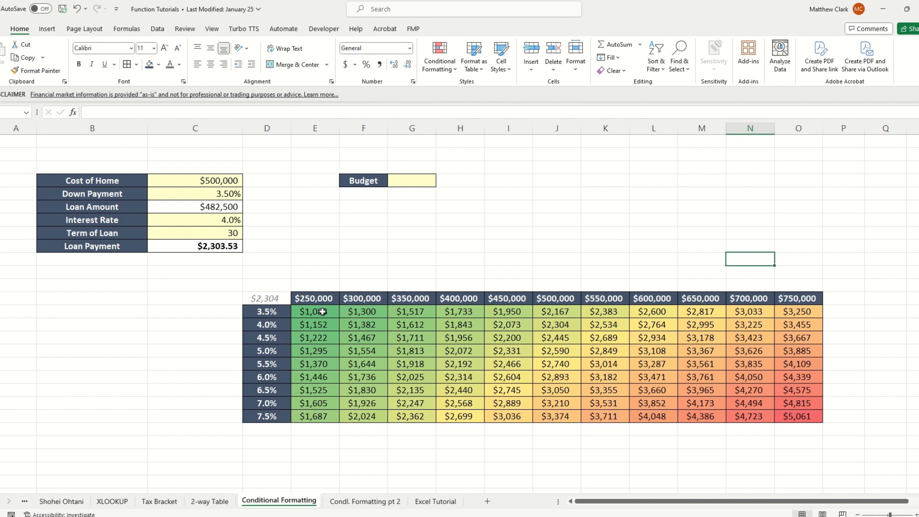
mouse_move(322, 311)
left_mouse_down()
mouse_move(459, 364)
mouse_move(797, 416)
left_mouse_up()
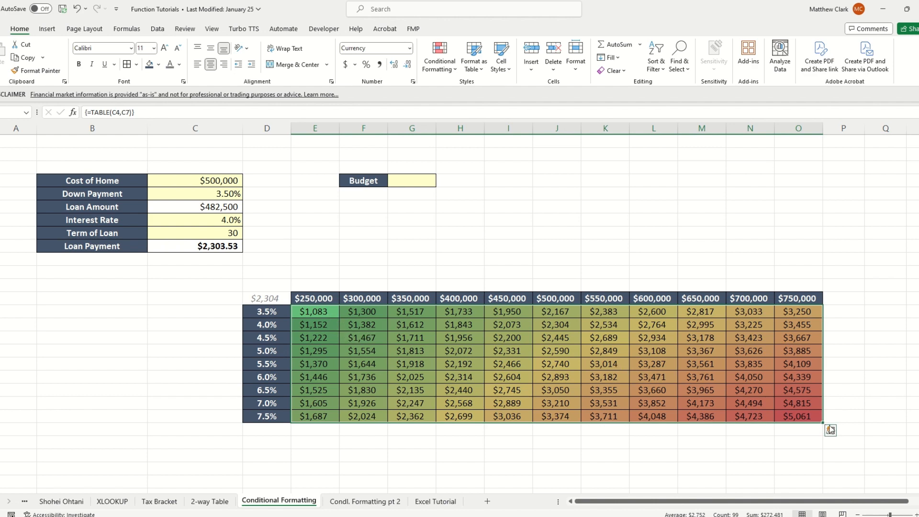
left_click(813, 417)
left_click(808, 300)
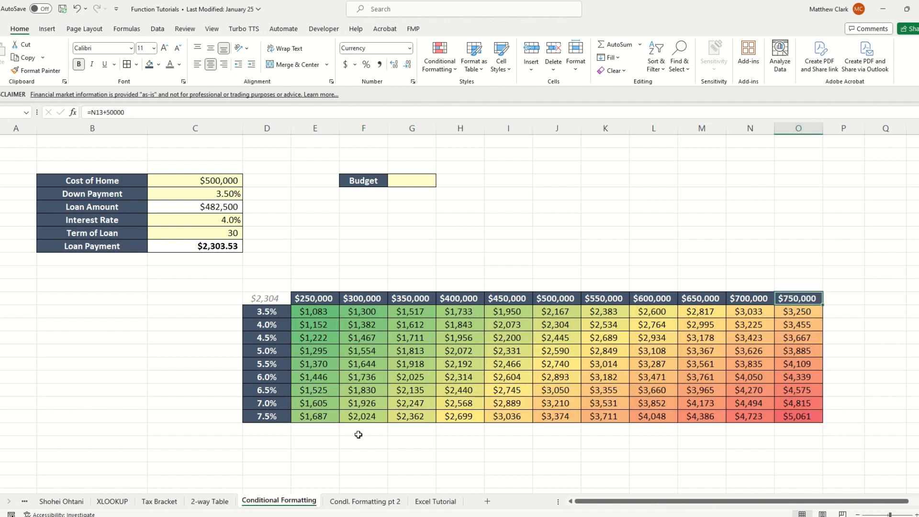
left_click(285, 418)
left_click(798, 417)
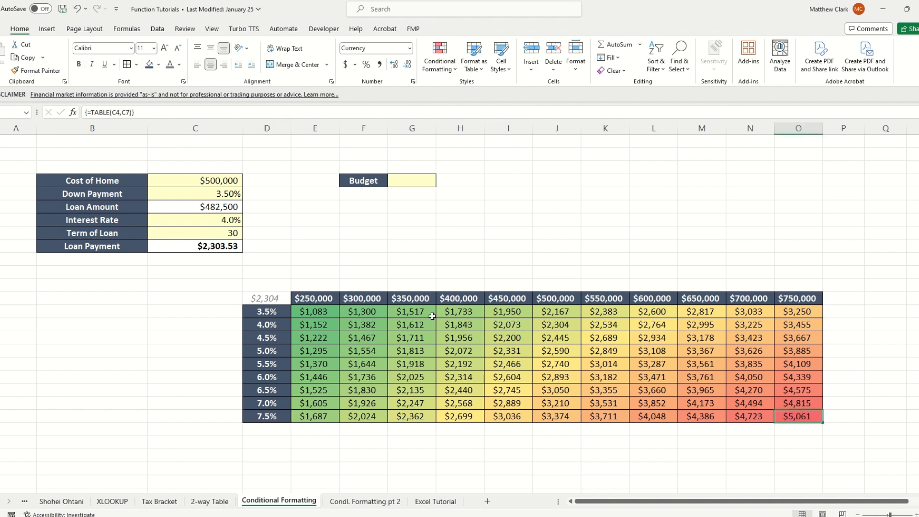
- Start a custom color scale rule for the payment values in E14:O22 and set its format style to 3-Color Scale
left_click_drag(311, 312, 813, 417)
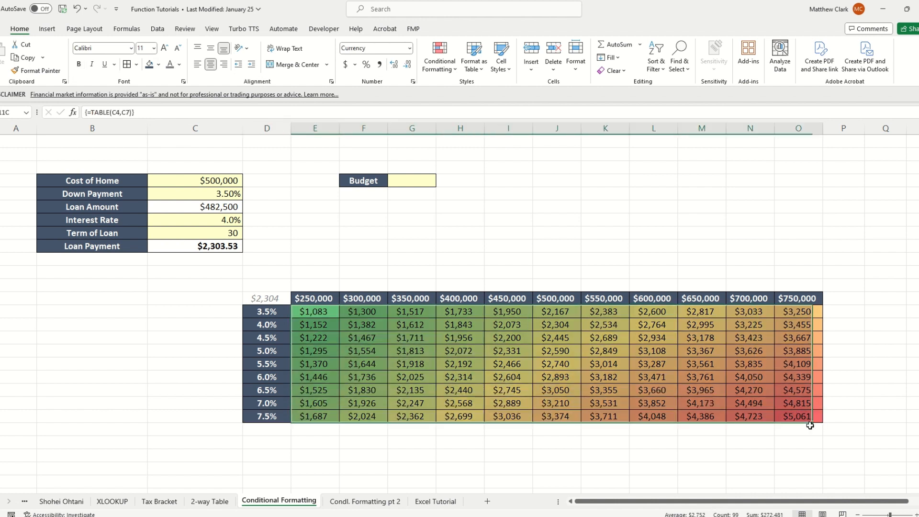
left_click(440, 55)
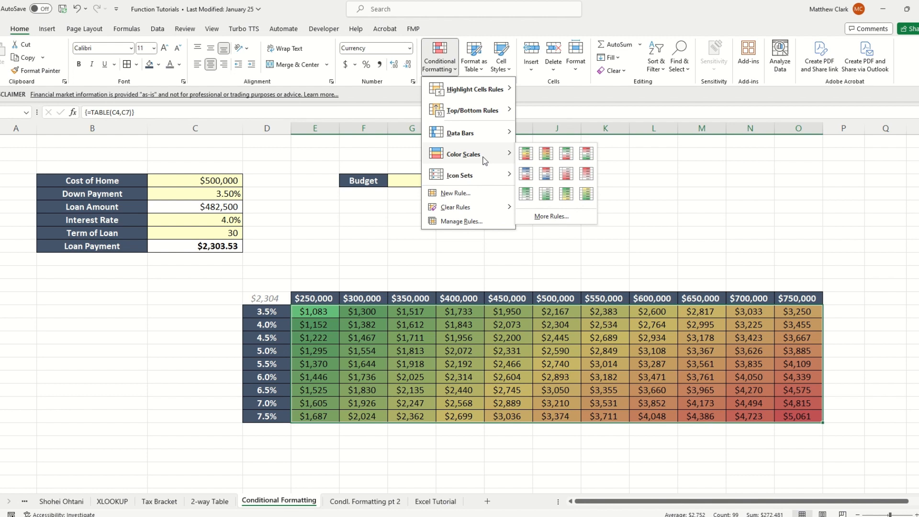
left_click(555, 217)
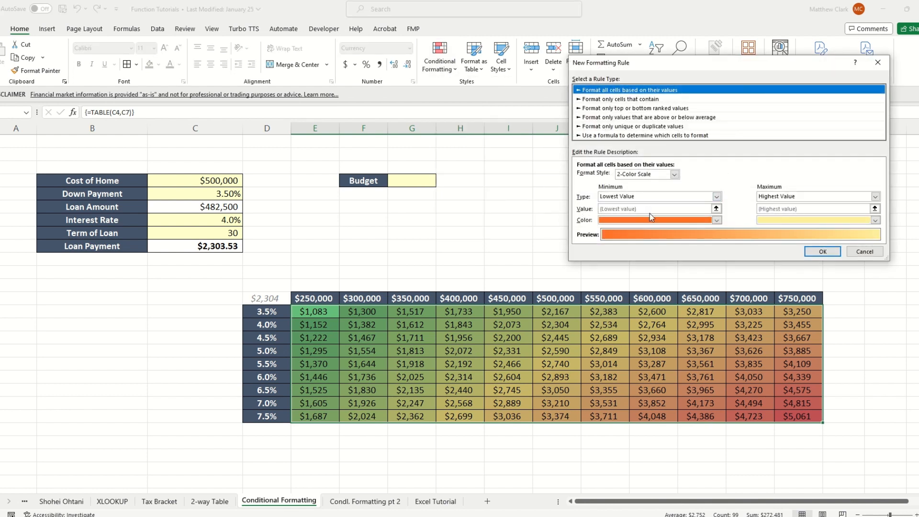
left_click(718, 220)
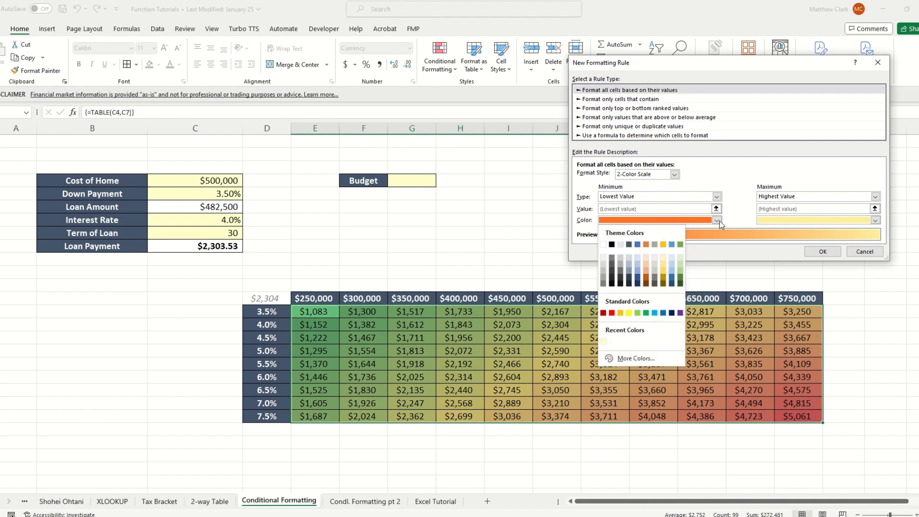
left_click(718, 220)
left_click(875, 221)
left_click(876, 221)
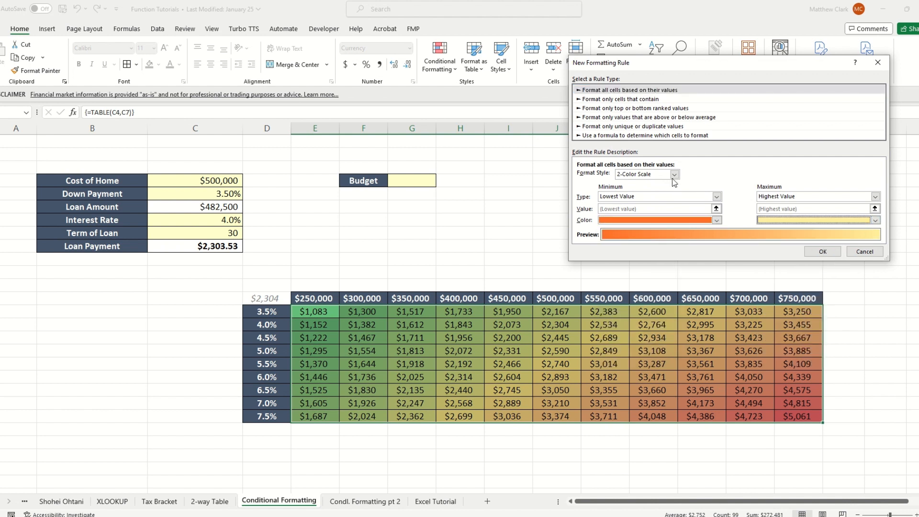
left_click(673, 175)
left_click(662, 190)
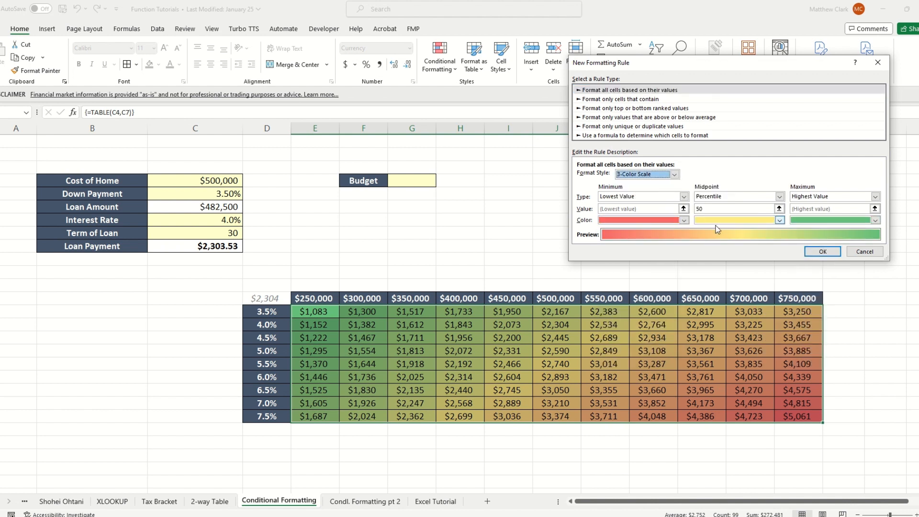
- Examine the value type options available for the minimum, midpoint and maximum of the three-color scale
left_click(683, 198)
left_click(725, 197)
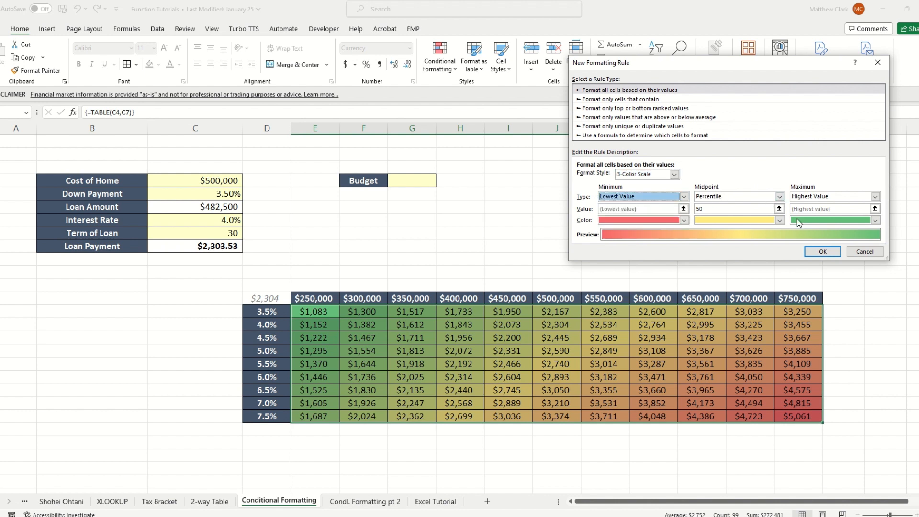
left_click(697, 198)
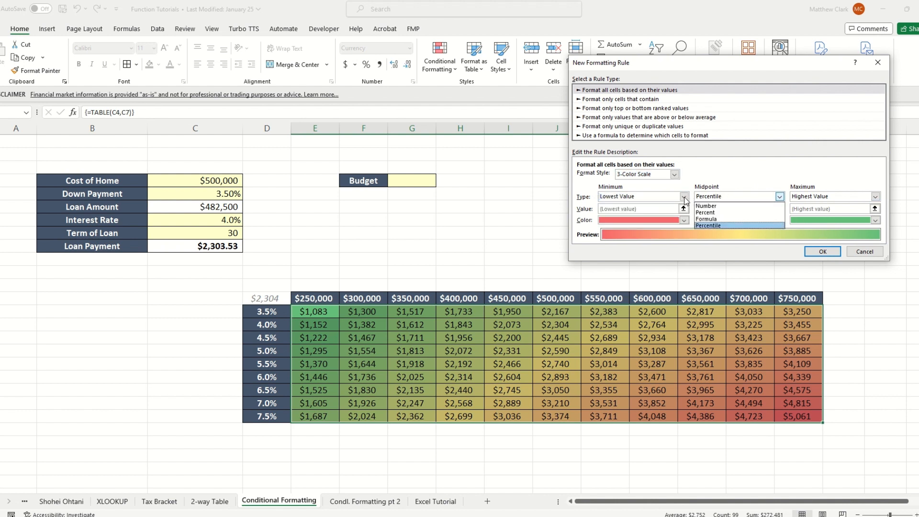
left_click(685, 198)
left_click(684, 197)
left_click(684, 197)
left_click(862, 198)
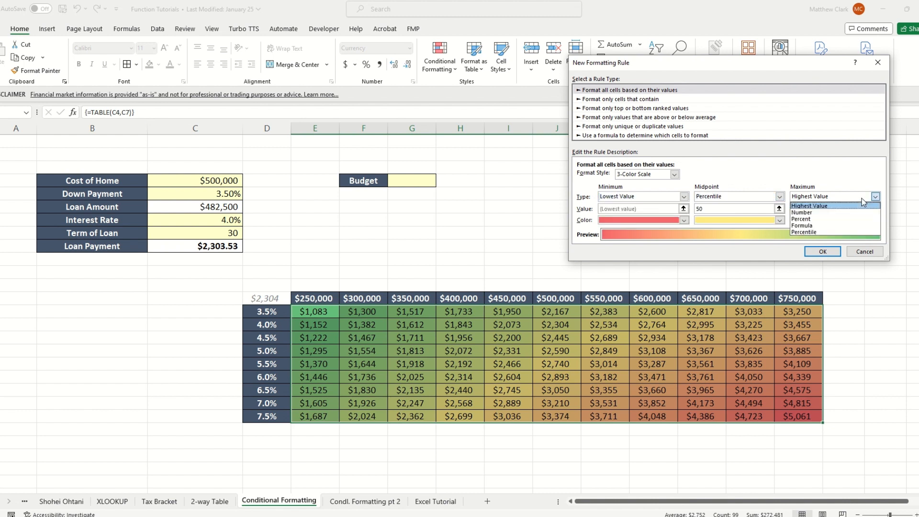
left_click(861, 198)
- Set the color scale's minimum color to orange and apply the rule to the loan payment values
left_click(674, 219)
left_click(653, 243)
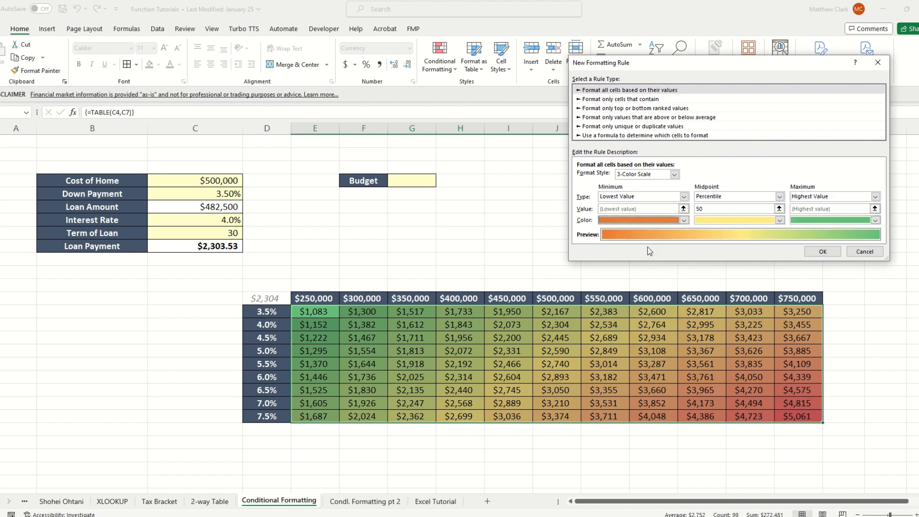
left_click(820, 251)
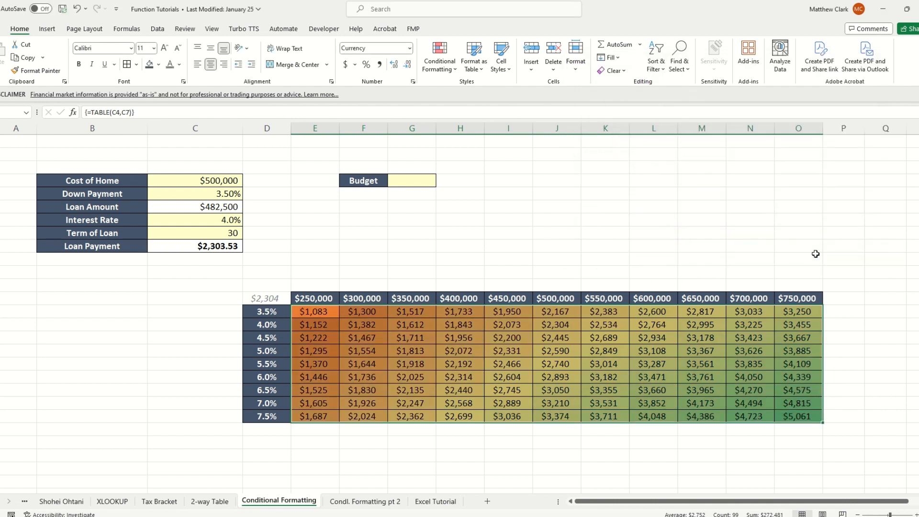
left_click(438, 334)
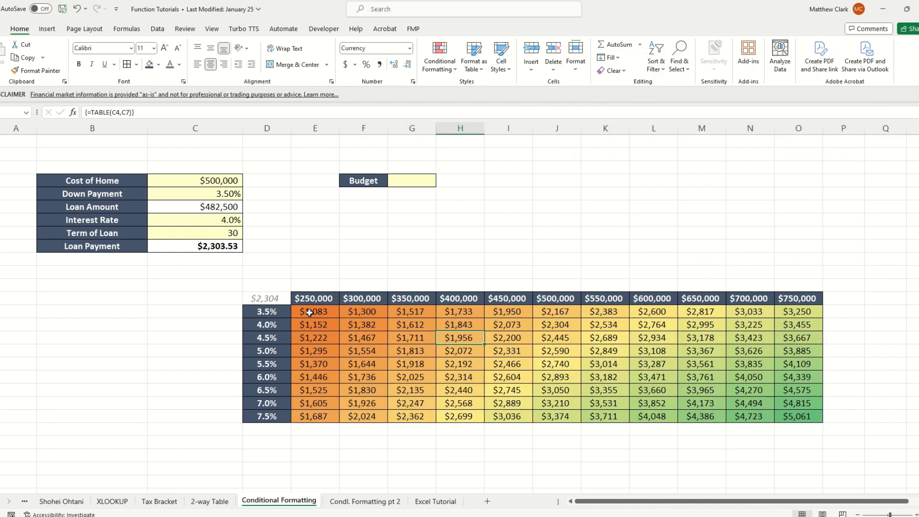
- Clear the conditional formatting rules from the selected loan payment values in E14:O22
left_click_drag(310, 313, 802, 418)
left_click(439, 55)
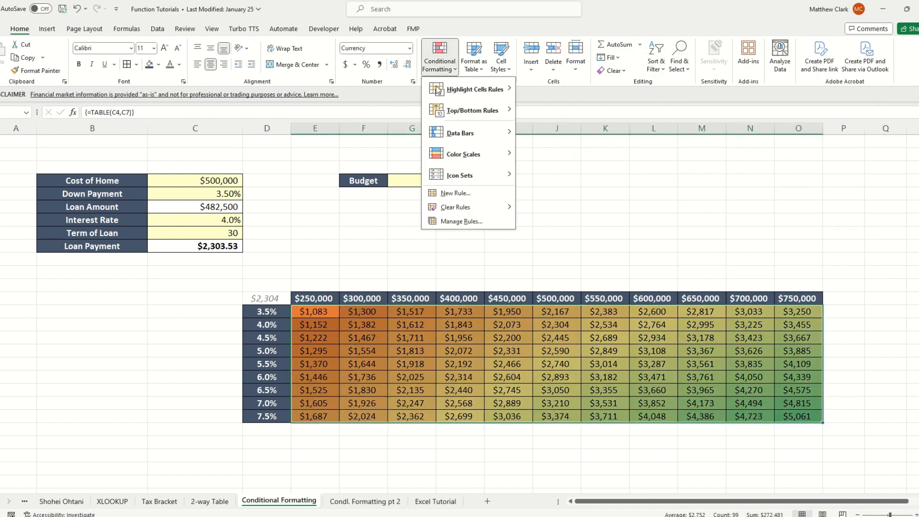
mouse_move(469, 206)
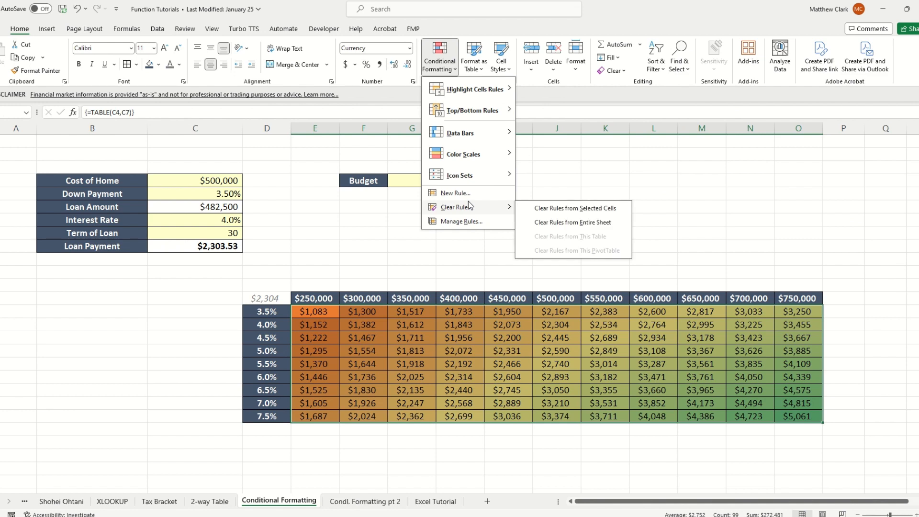
left_click(542, 209)
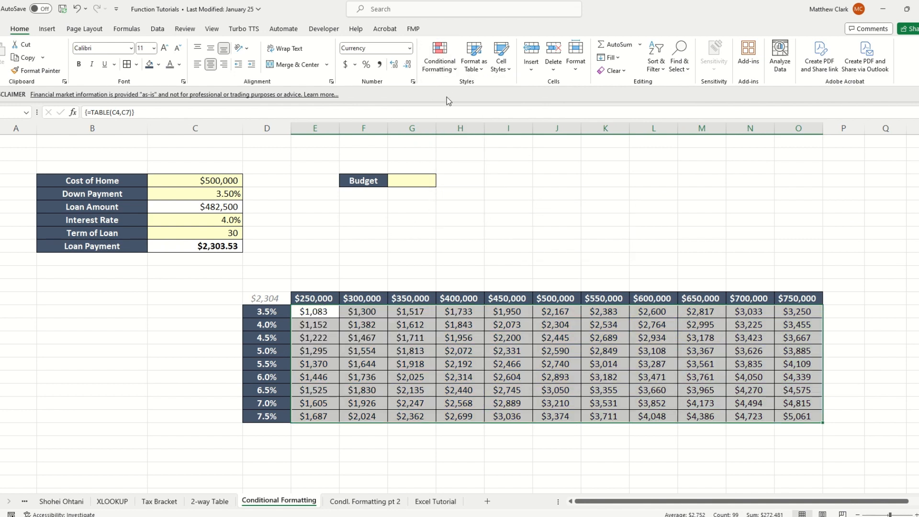
- Try a top 10% rule with Light Red Fill with Dark Red Text, raise its percentage to 50, and cancel it
left_click(450, 74)
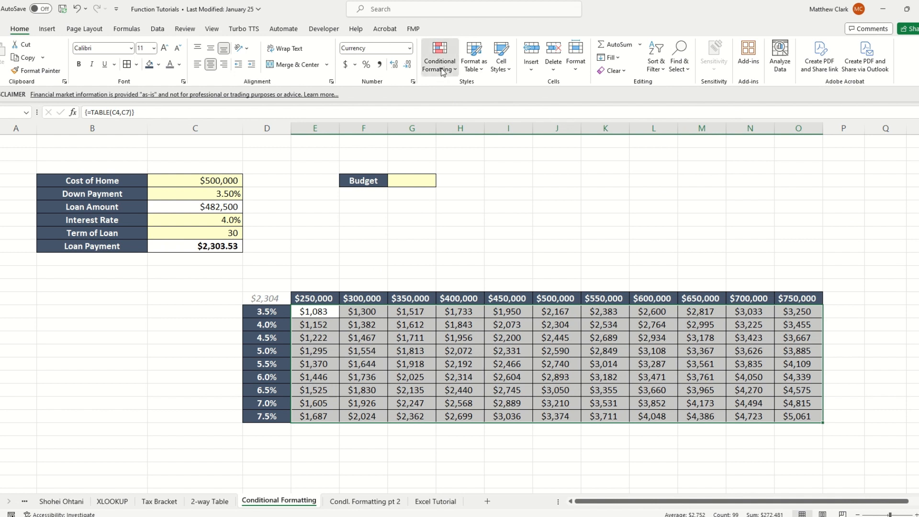
mouse_move(491, 117)
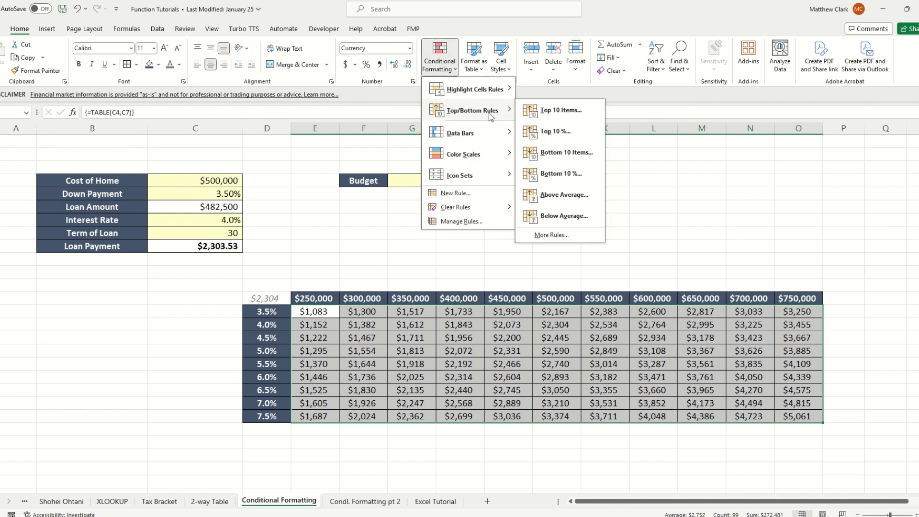
left_click(553, 130)
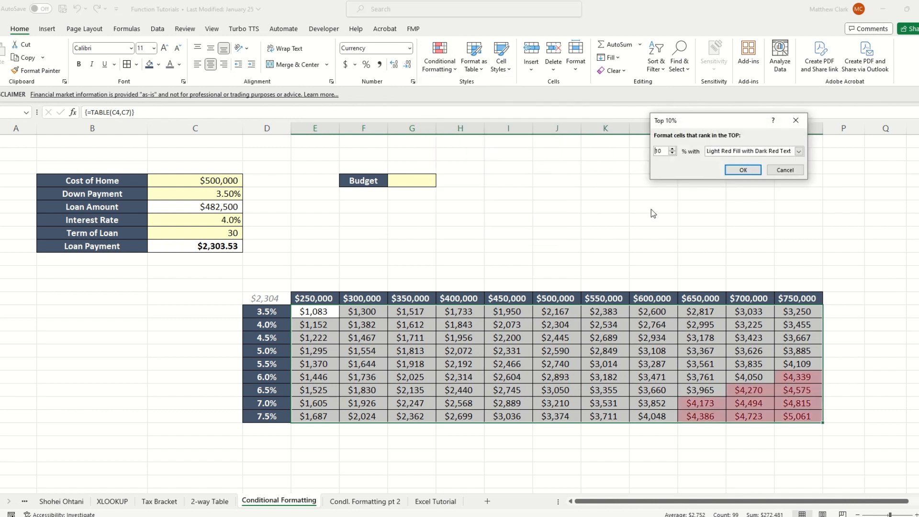
left_click(798, 151)
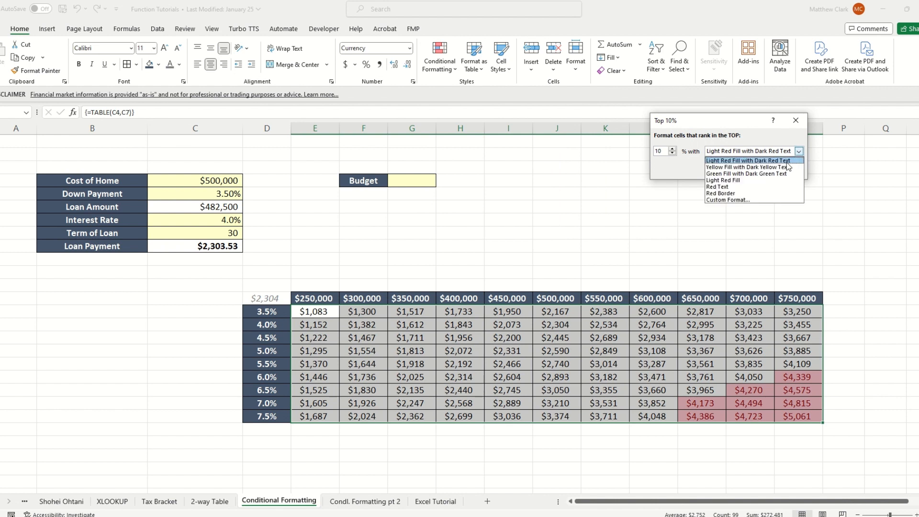
left_click(757, 153)
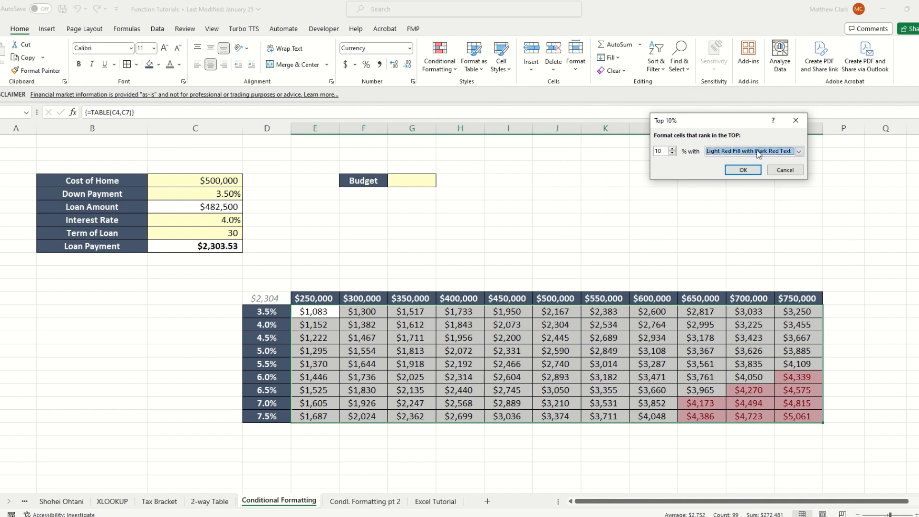
left_click_drag(673, 150, 673, 151)
left_click(672, 150)
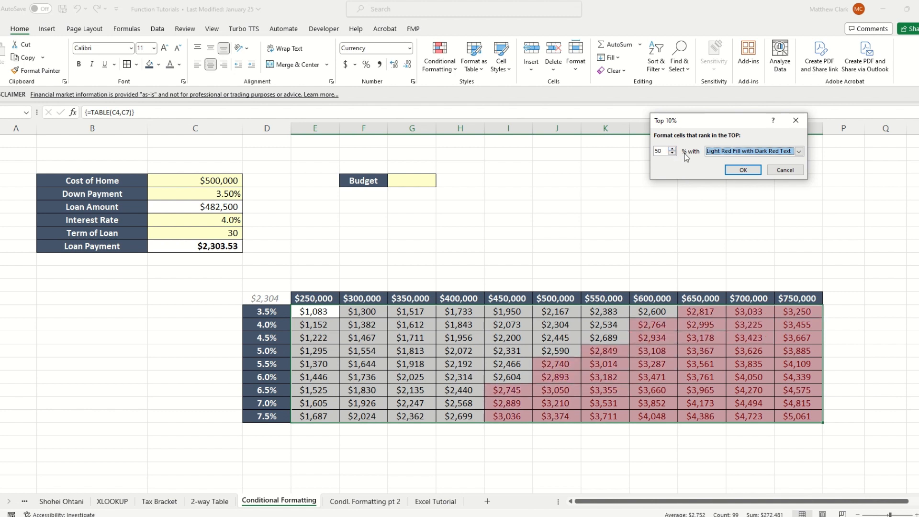
left_click(785, 171)
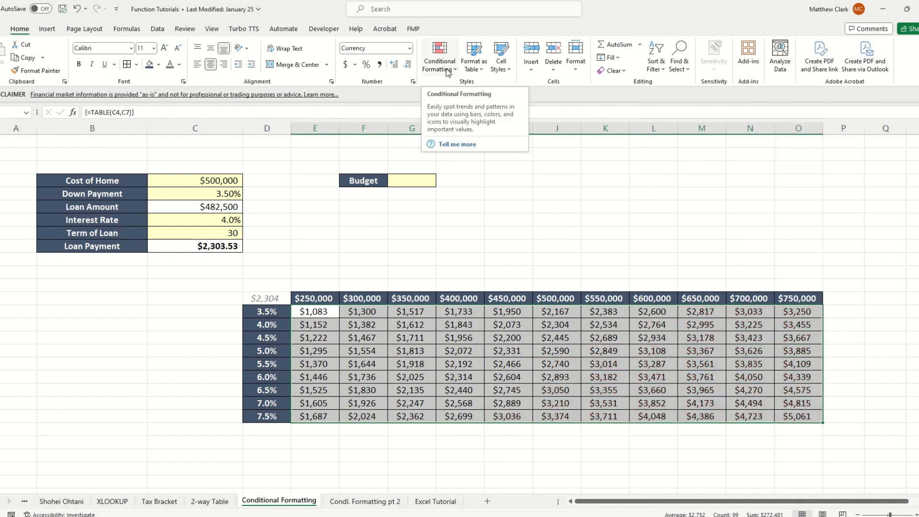
- Set the budget in G4 to 2500 and select the loan payment values in E14:O22
left_click(414, 181)
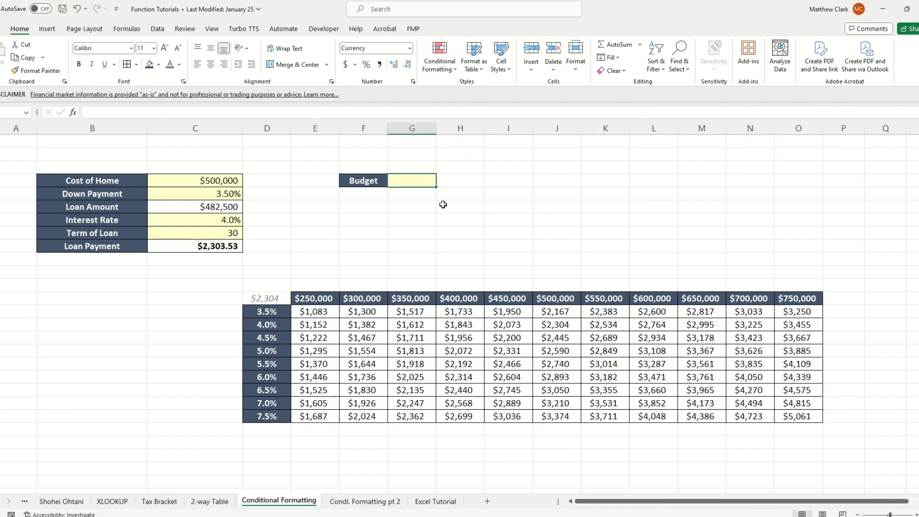
type("2500")
key("Return")
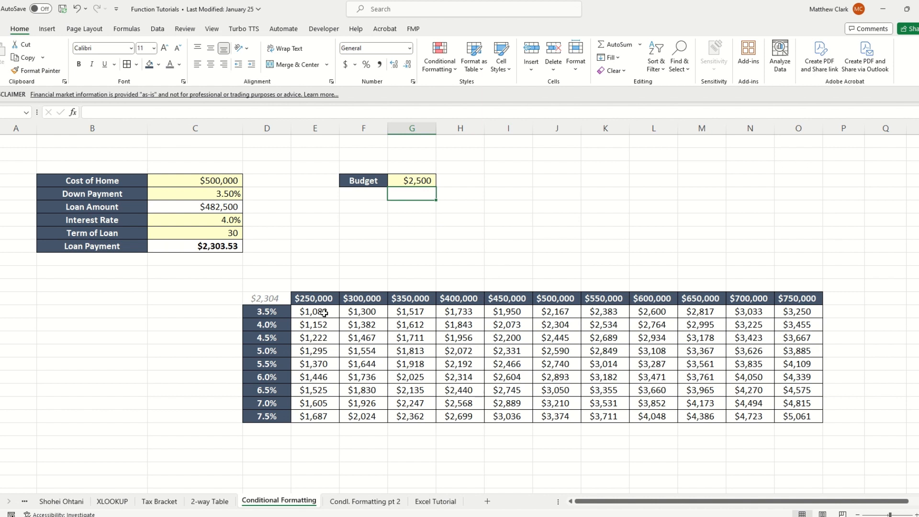
left_click_drag(324, 312, 793, 420)
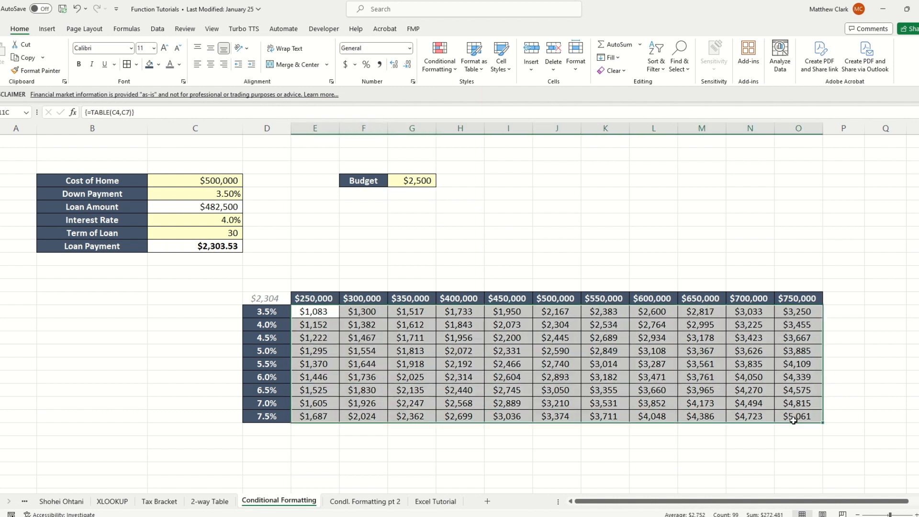
left_click(443, 67)
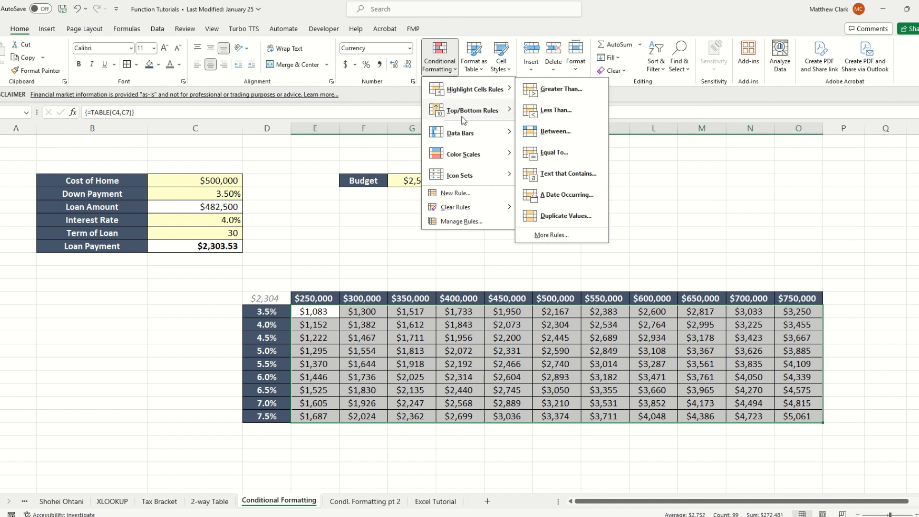
mouse_move(484, 94)
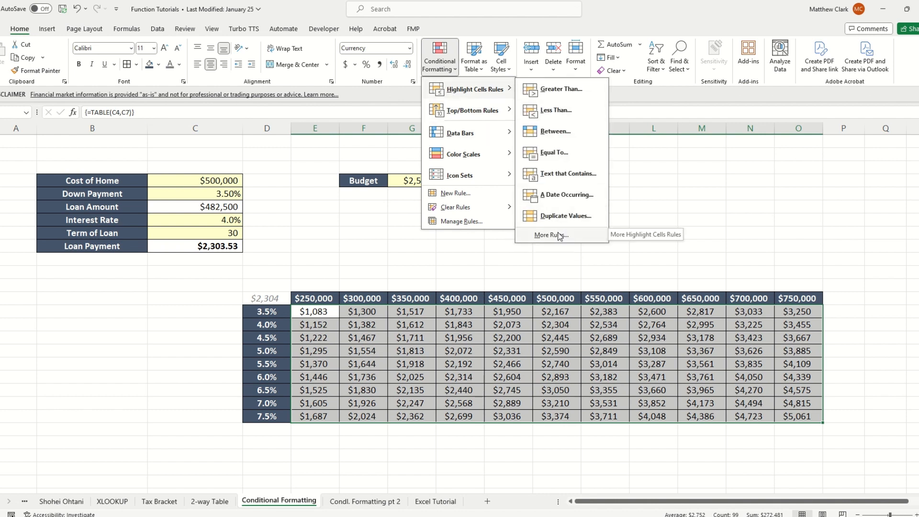
left_click(553, 94)
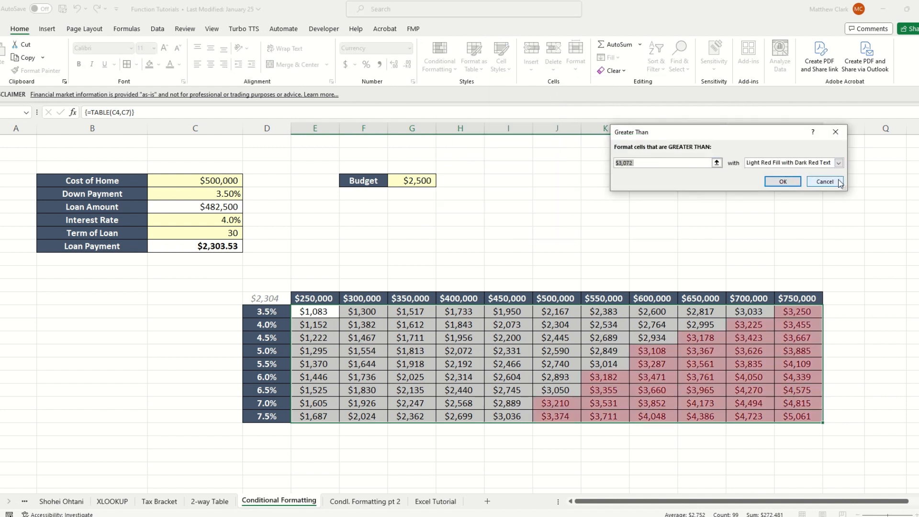
left_click(825, 181)
- Start a custom highlight rule that formats only payments with a cell value less than the budget, =$G$4
left_click(439, 55)
mouse_move(456, 92)
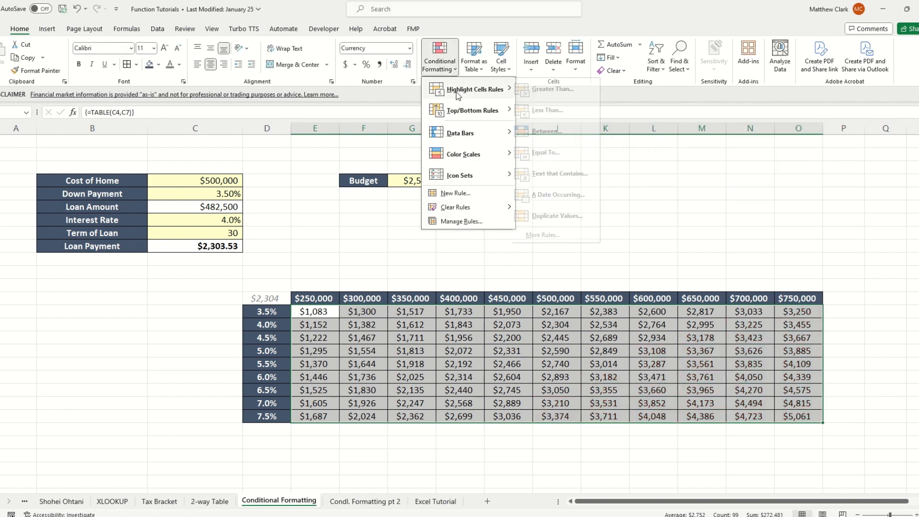
left_click(570, 237)
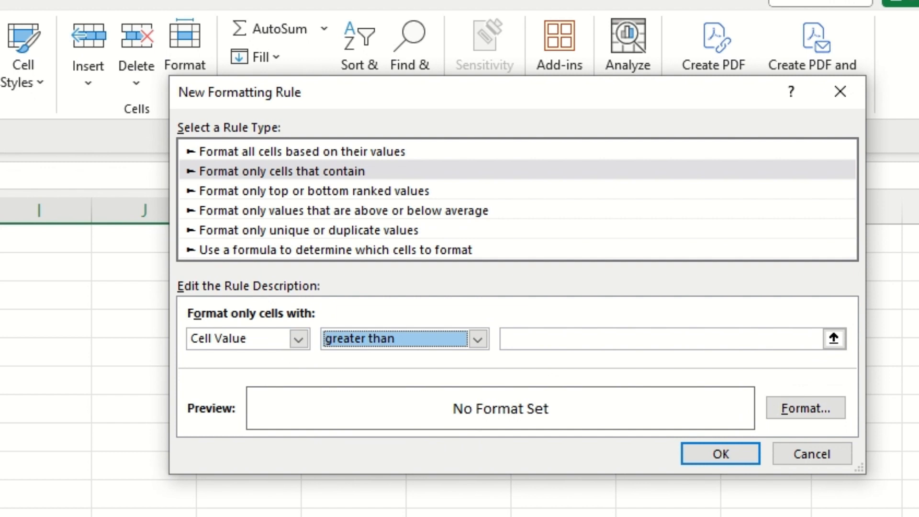
left_click(477, 339)
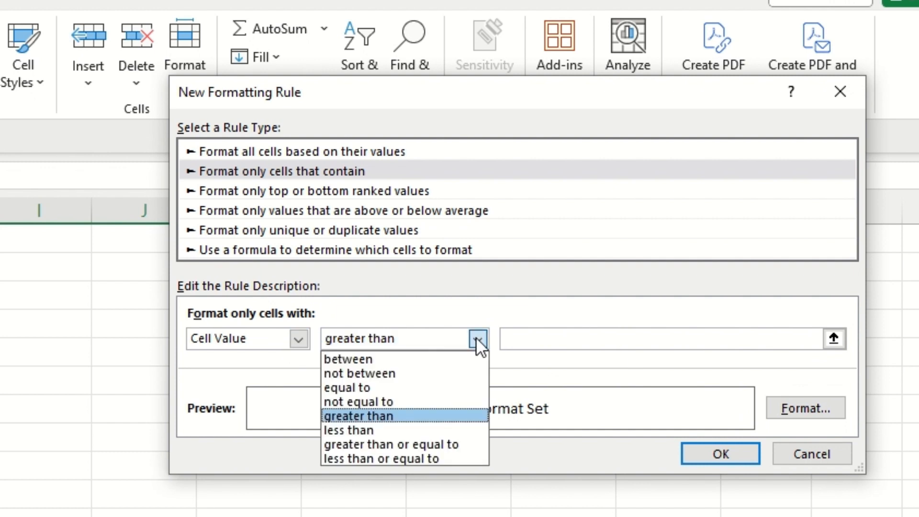
left_click(401, 429)
left_click(835, 338)
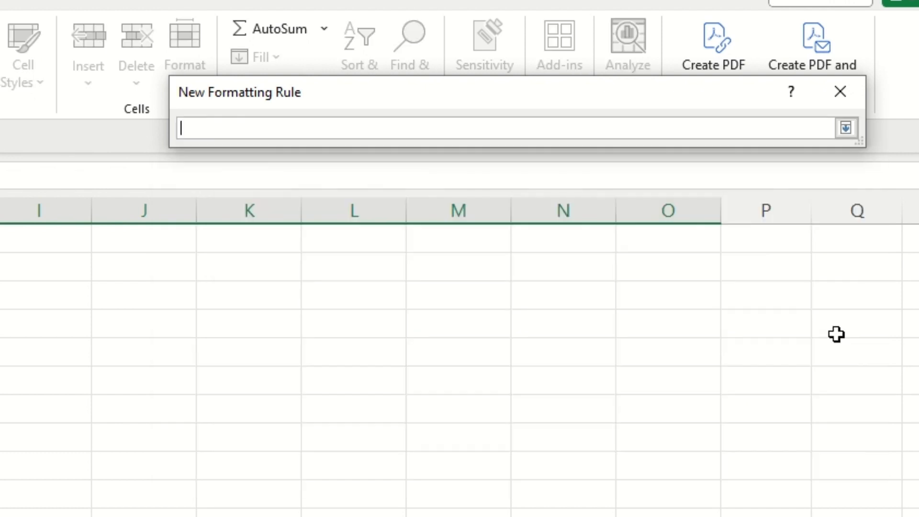
left_click(845, 128)
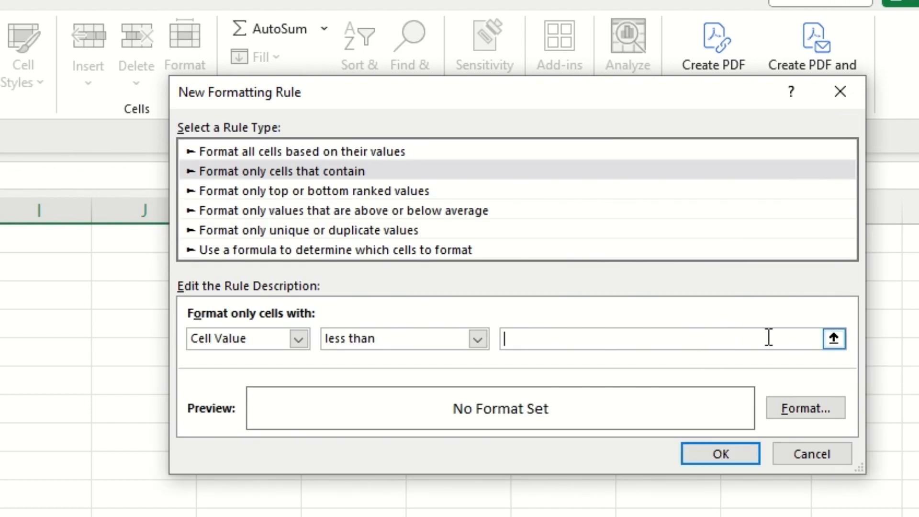
left_click(834, 339)
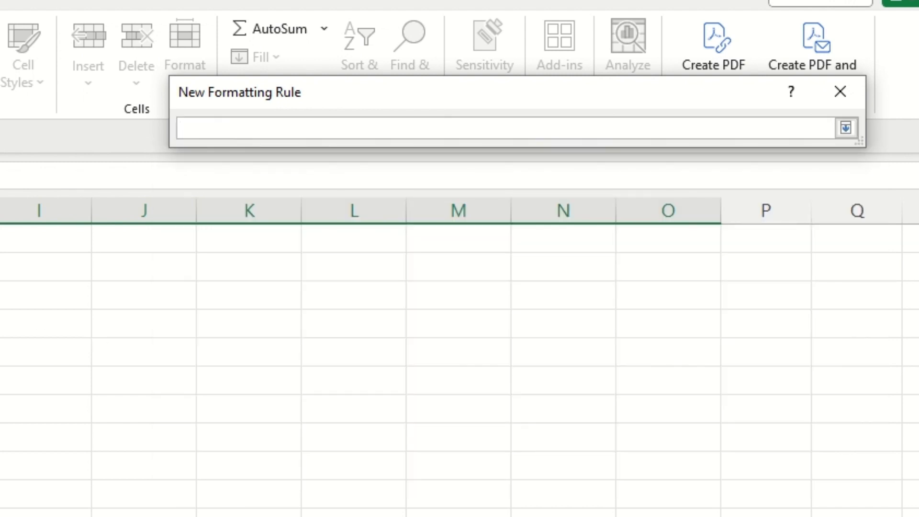
type("=$G$4")
key("Return")
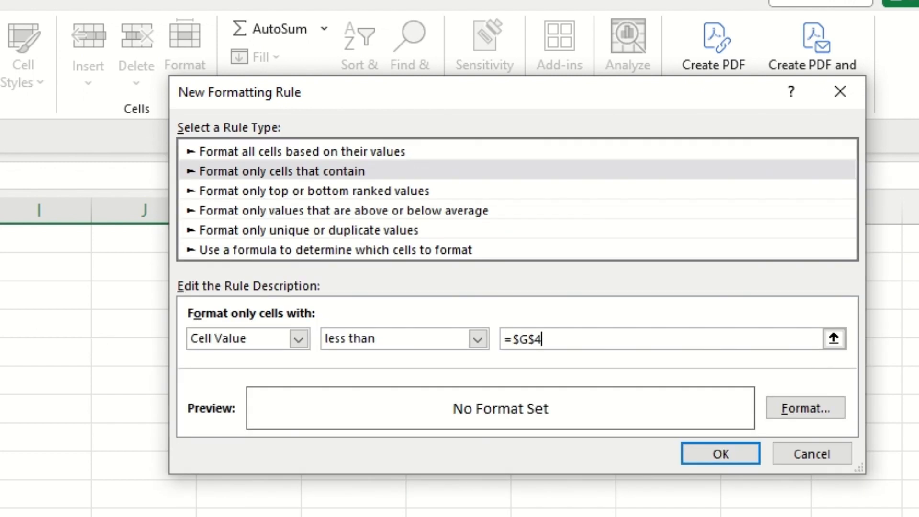
- Set the rule's format to the lightest green background fill with a bold font style
left_click(806, 409)
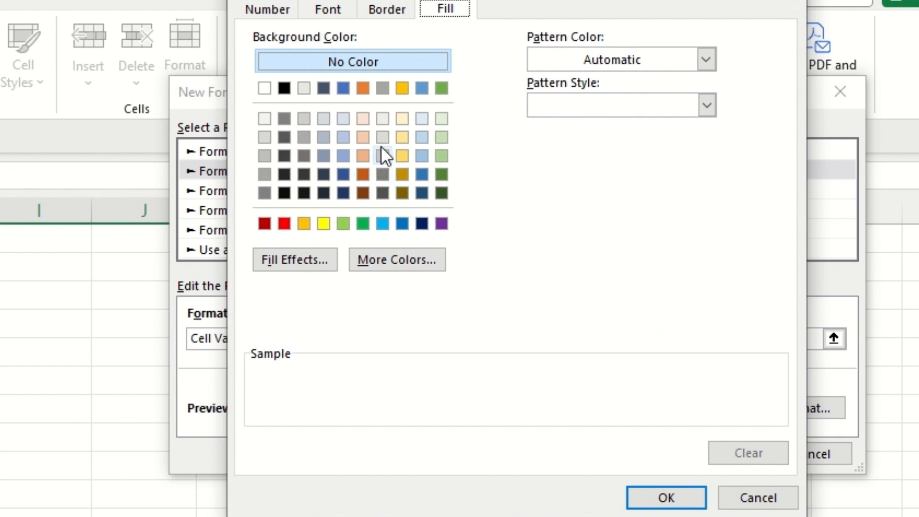
left_click(443, 119)
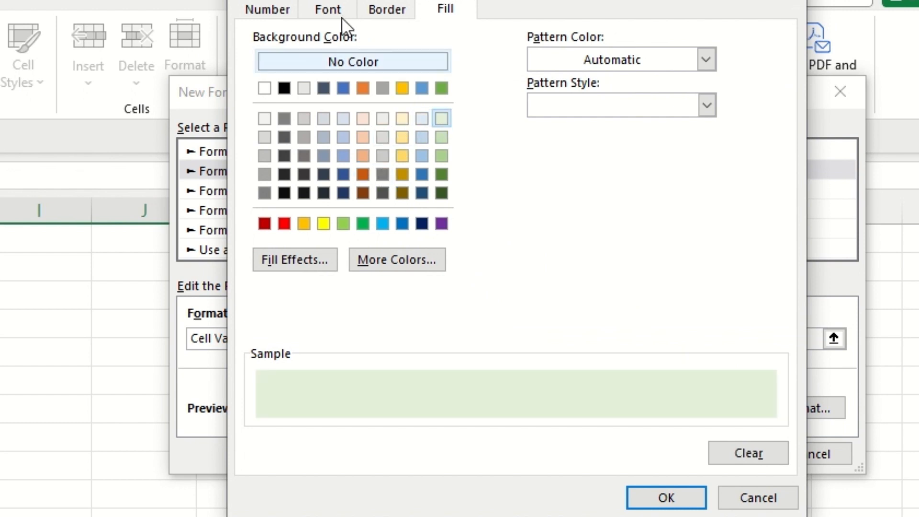
left_click(378, 10)
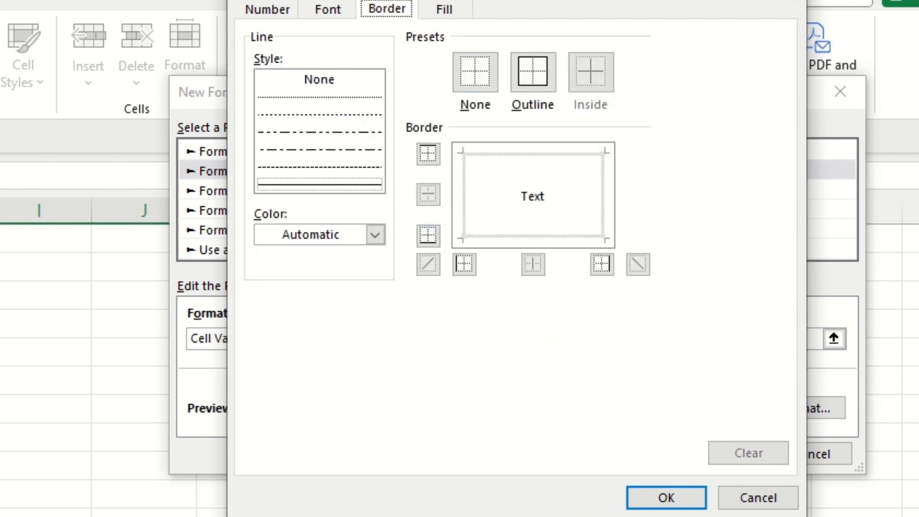
left_click(329, 15)
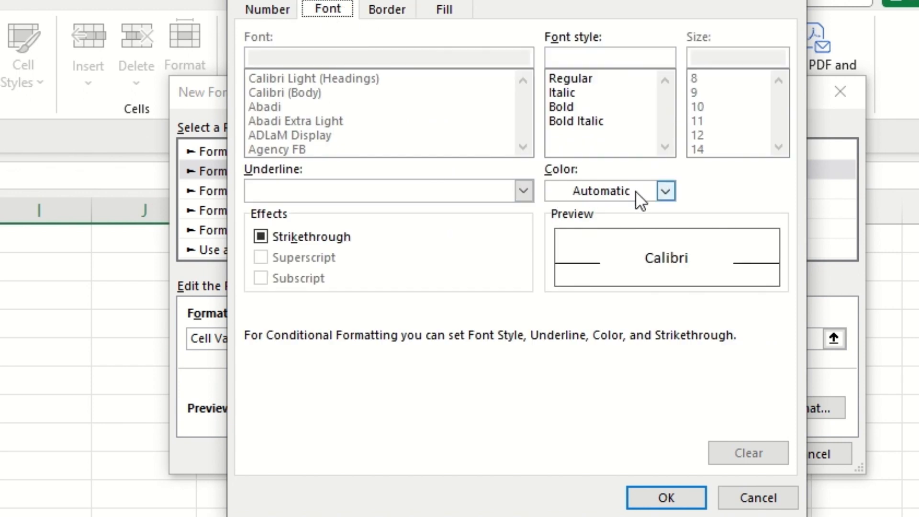
left_click(570, 107)
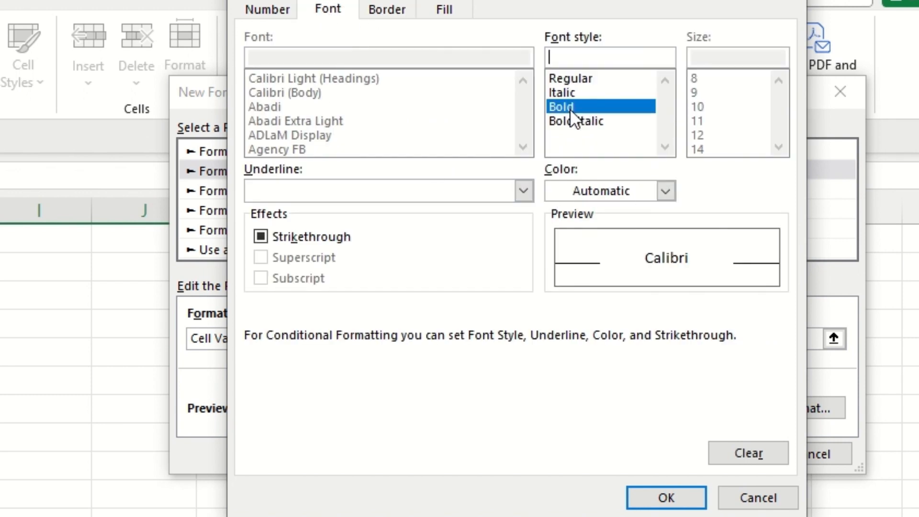
left_click(678, 499)
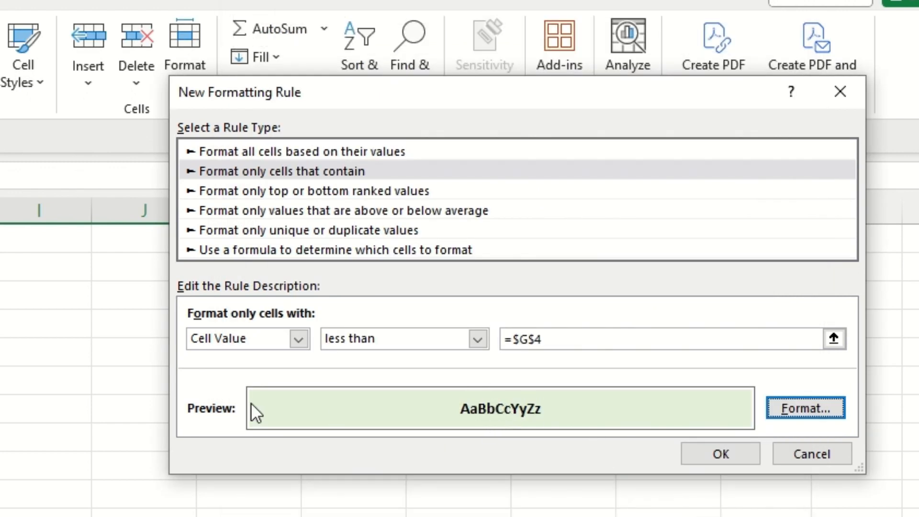
- Apply the less-than-budget formatting rule to the payment table and set the budget in G4 to 3000
left_click(720, 454)
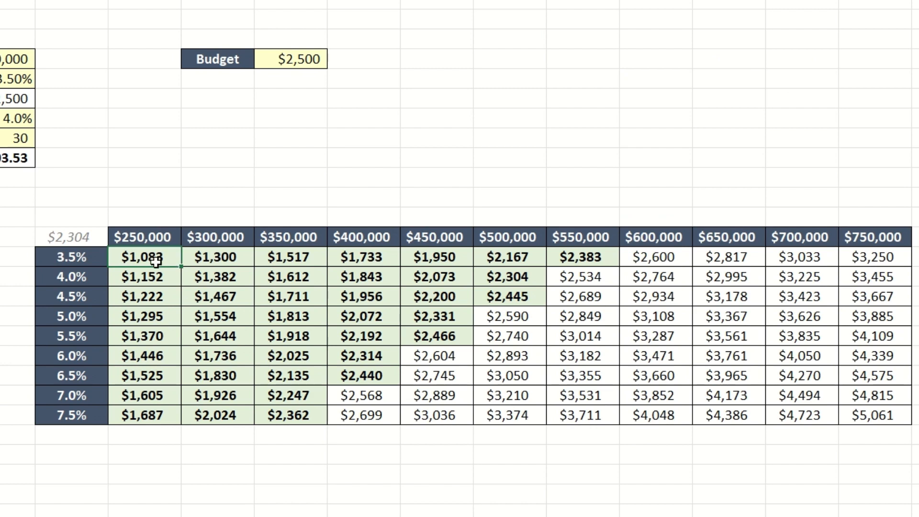
left_click_drag(156, 261, 573, 414)
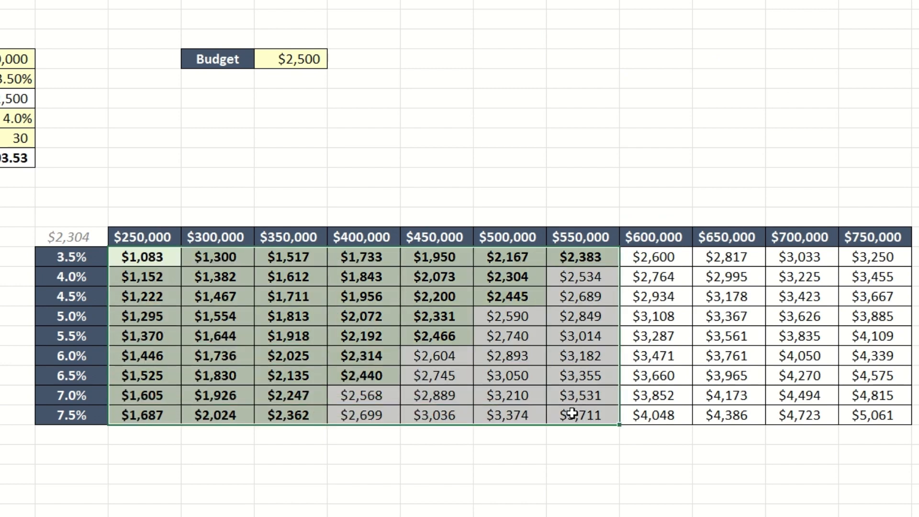
left_click(296, 56)
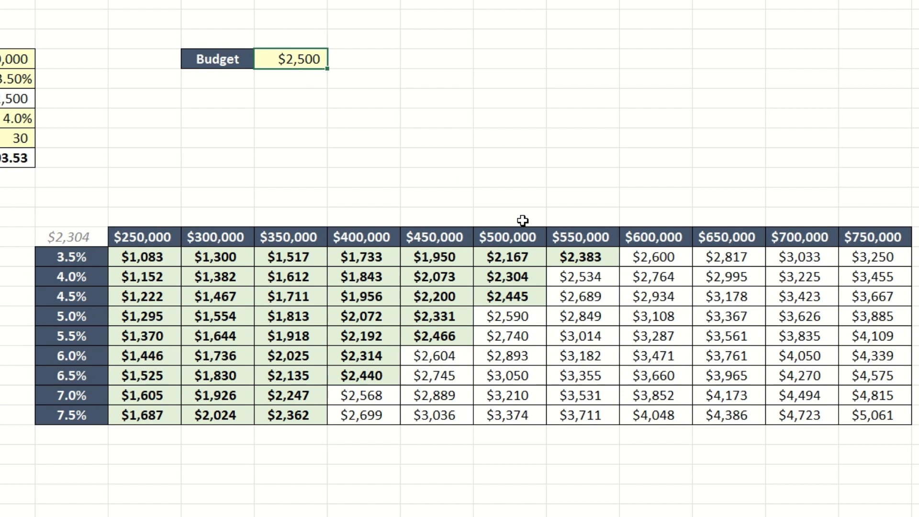
type("3000")
key("Return")
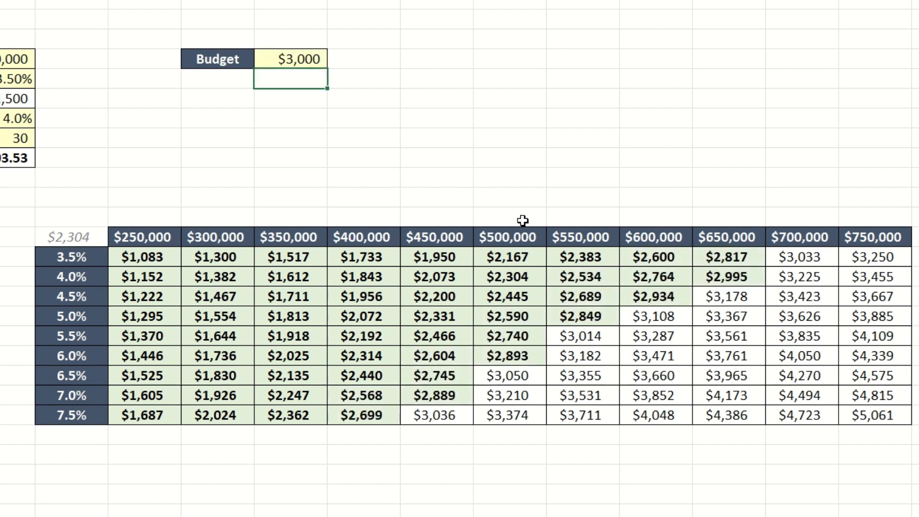
- Change the budget in G4 to 1500 to test the payment highlighting with a lower limit
key("Up")
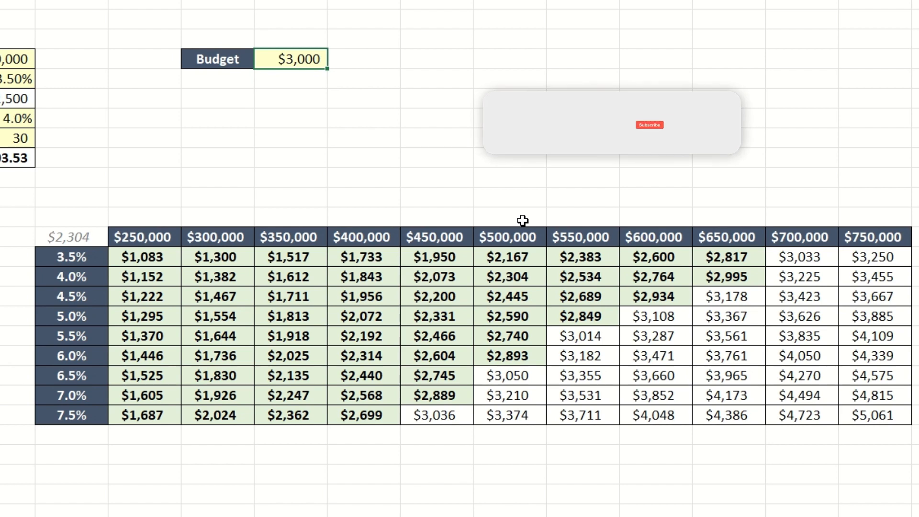
type("1500")
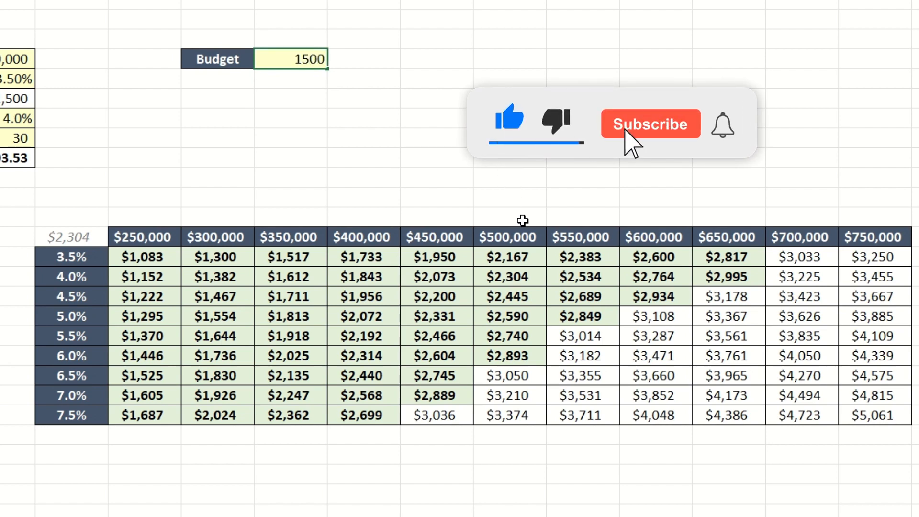
key("Return")
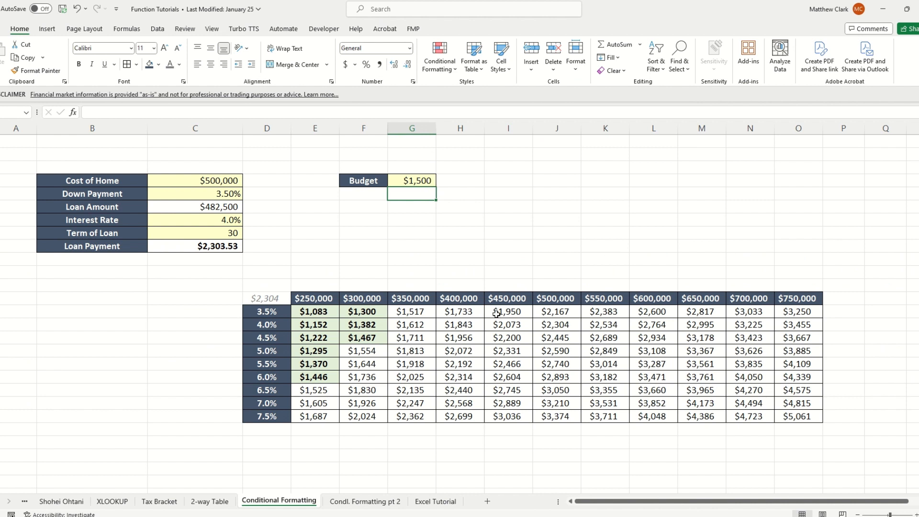
- Clear the conditional formatting from the payment table and switch to the Condl. Formatting pt 2 sheet
left_click(421, 180)
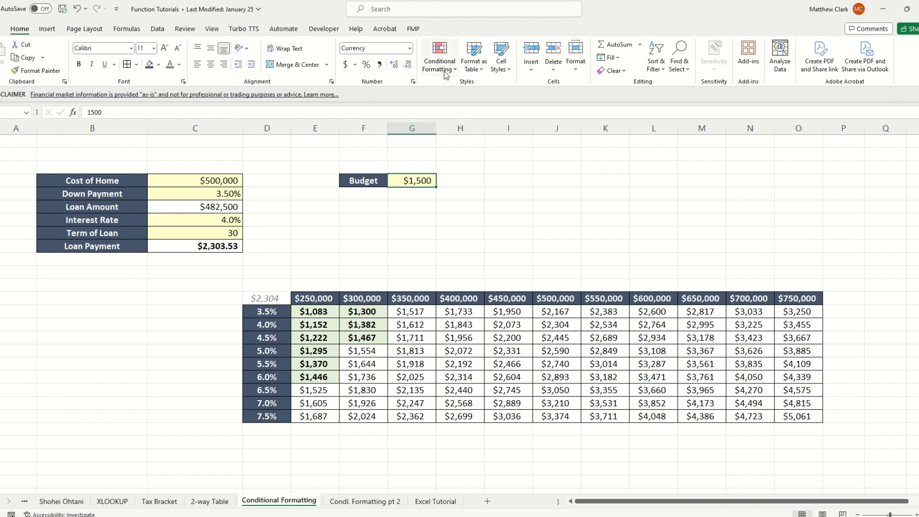
left_click(486, 216)
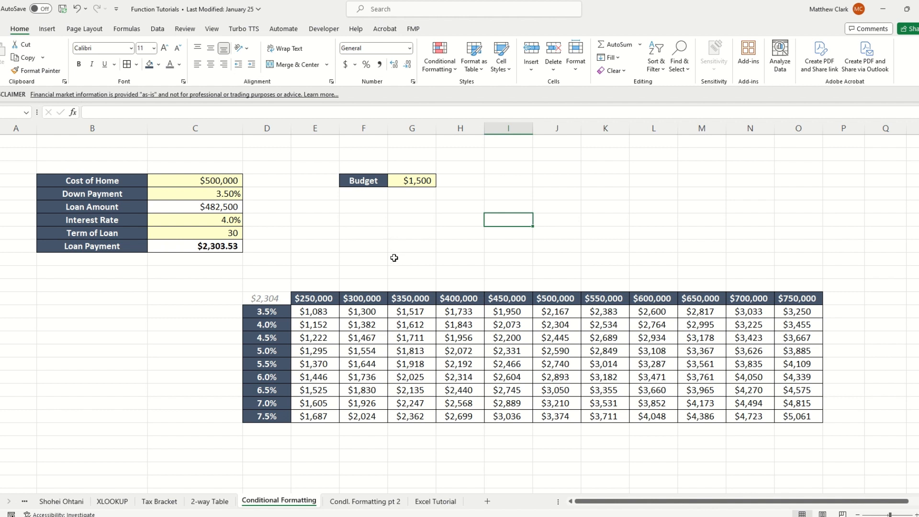
left_click_drag(324, 311, 831, 428)
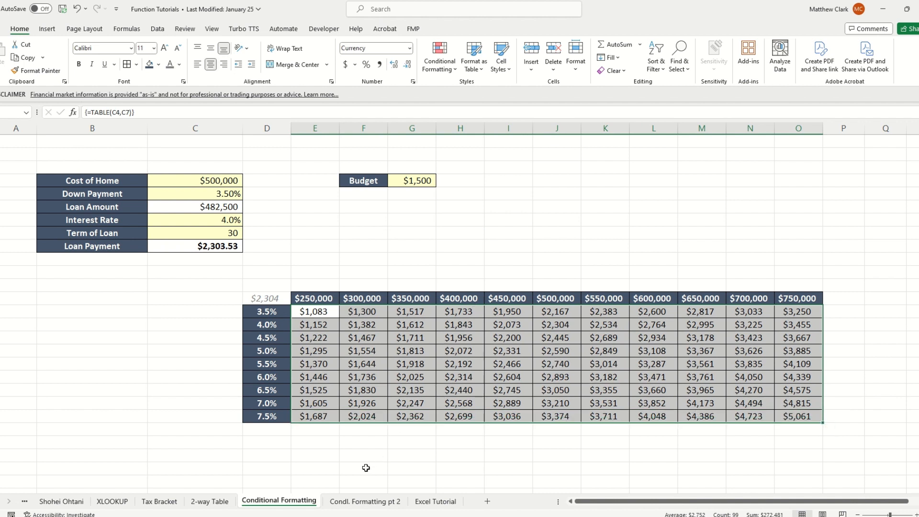
left_click(369, 442)
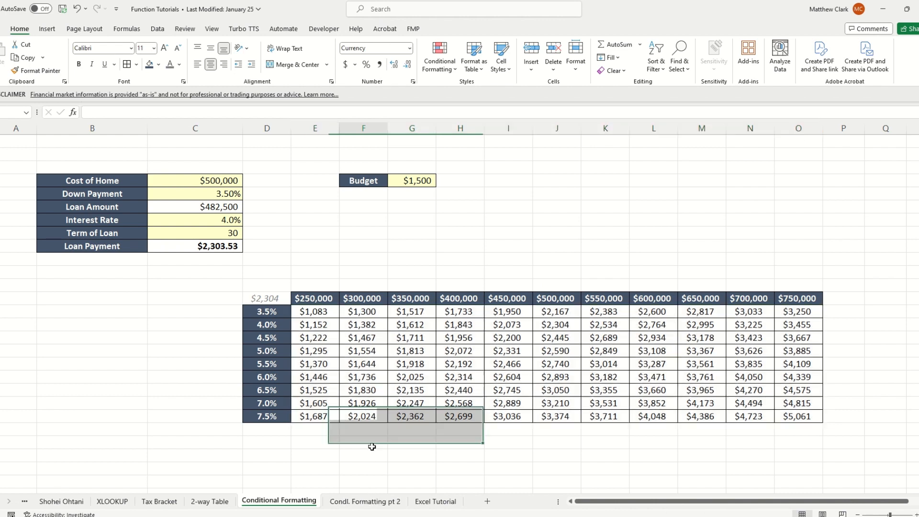
left_click(365, 501)
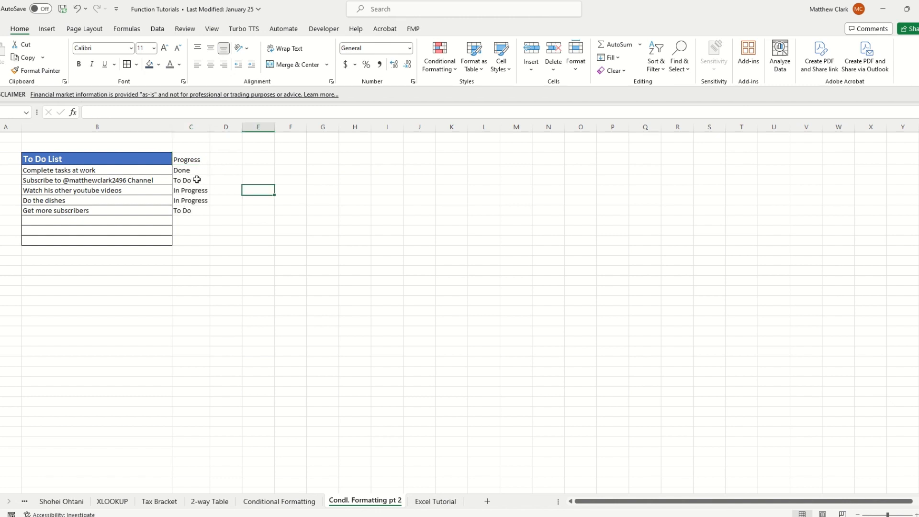
- Manually apply strikethrough to the "Complete tasks at work" task in B4
left_click(159, 170)
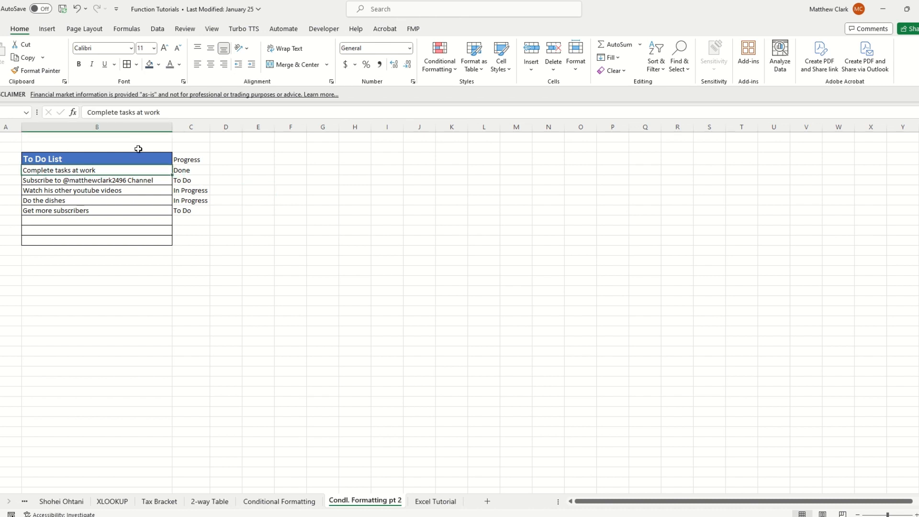
left_click(184, 81)
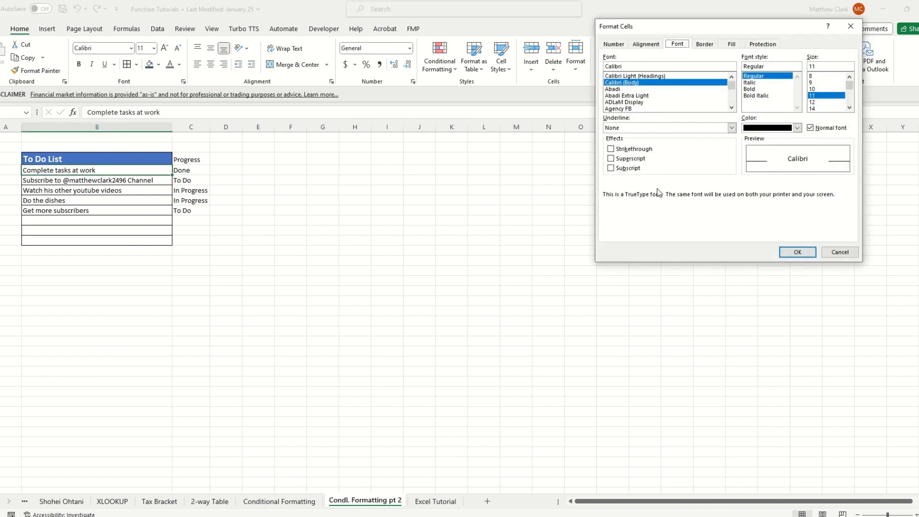
left_click(611, 149)
left_click(797, 252)
- Manually fill the second to-do task in B5 with the lightest gold color
left_click(160, 180)
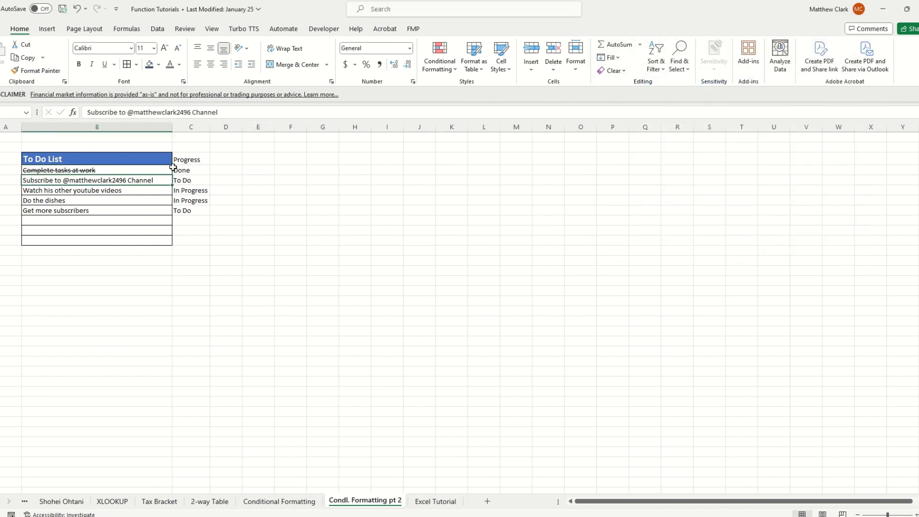
left_click(180, 65)
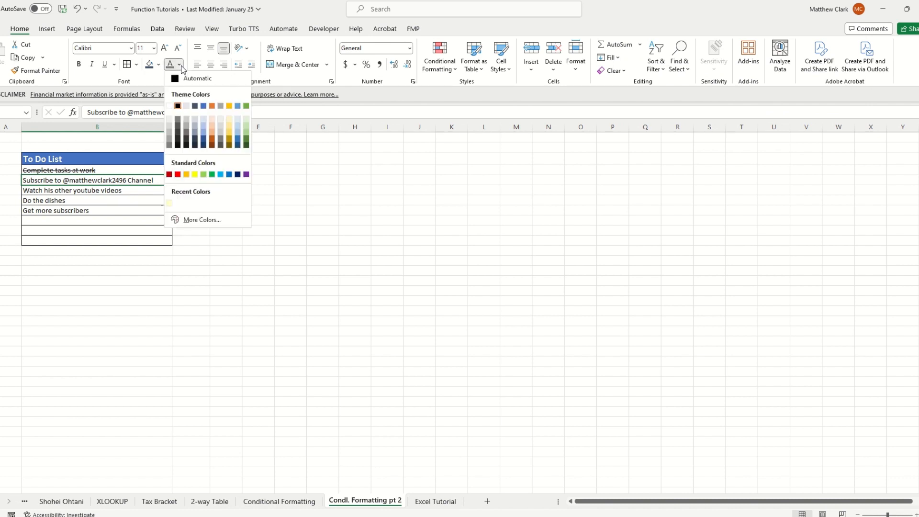
left_click(159, 65)
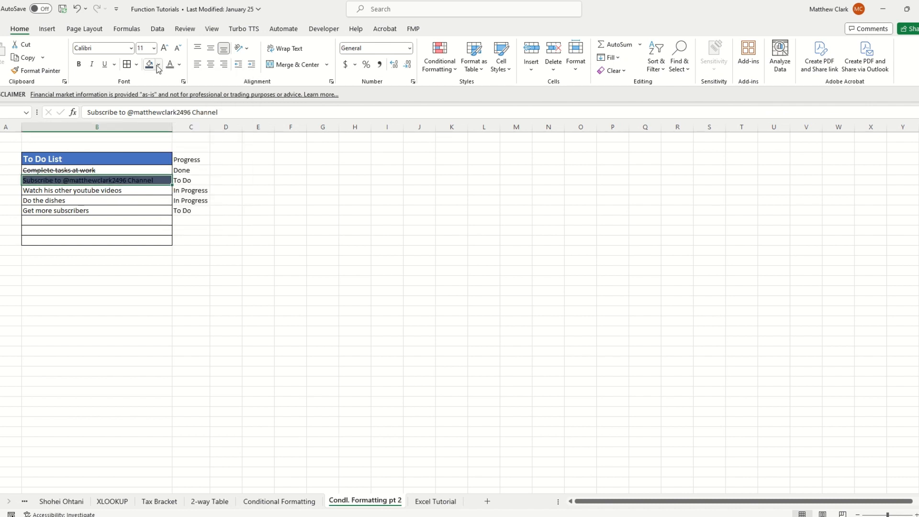
left_click(159, 65)
left_click(268, 204)
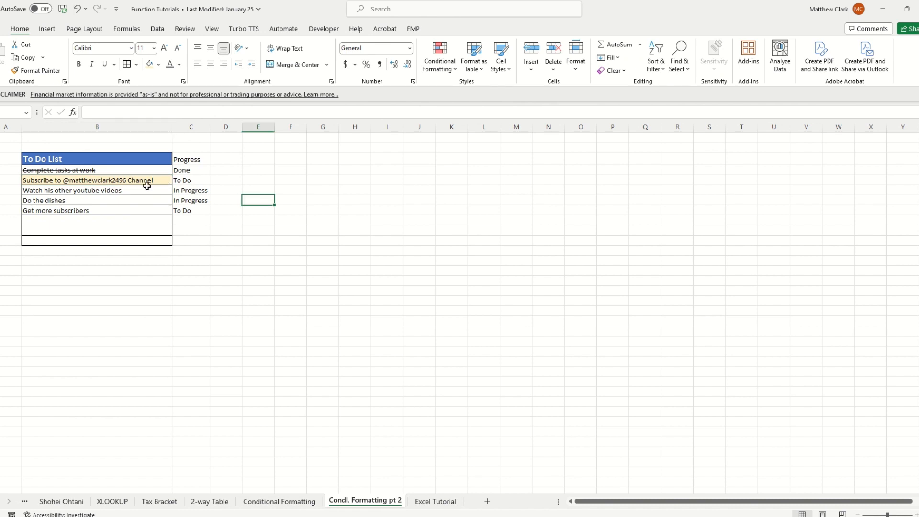
- Remove the manual fill from B5 and the strikethrough from "Complete tasks at work" in B4
left_click(146, 184)
left_click(158, 67)
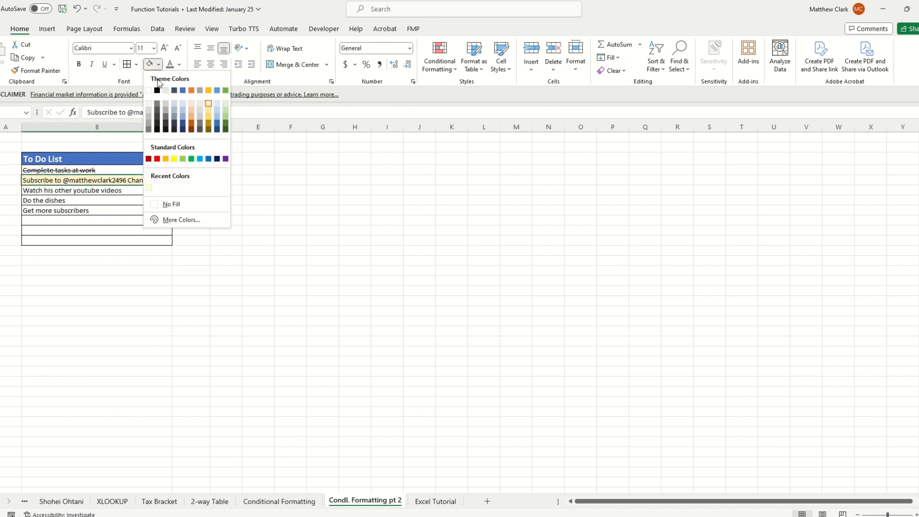
left_click(184, 211)
left_click(131, 171)
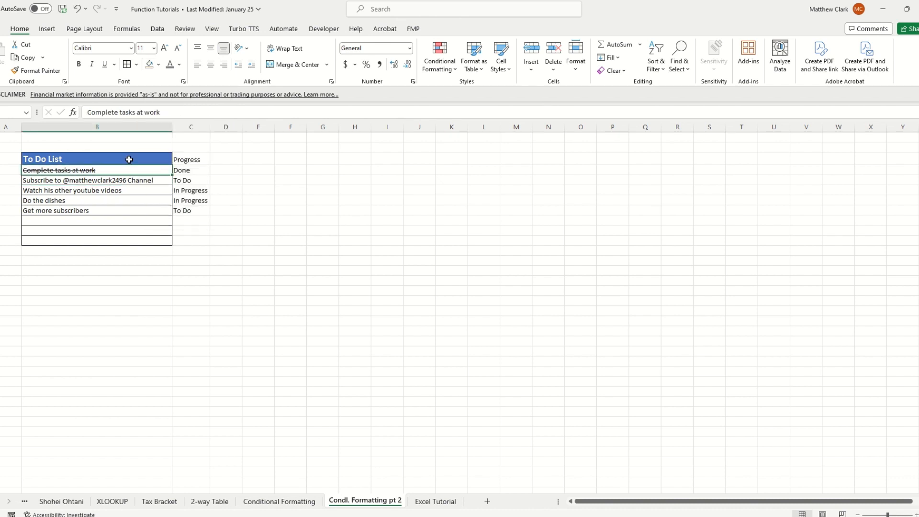
left_click(184, 82)
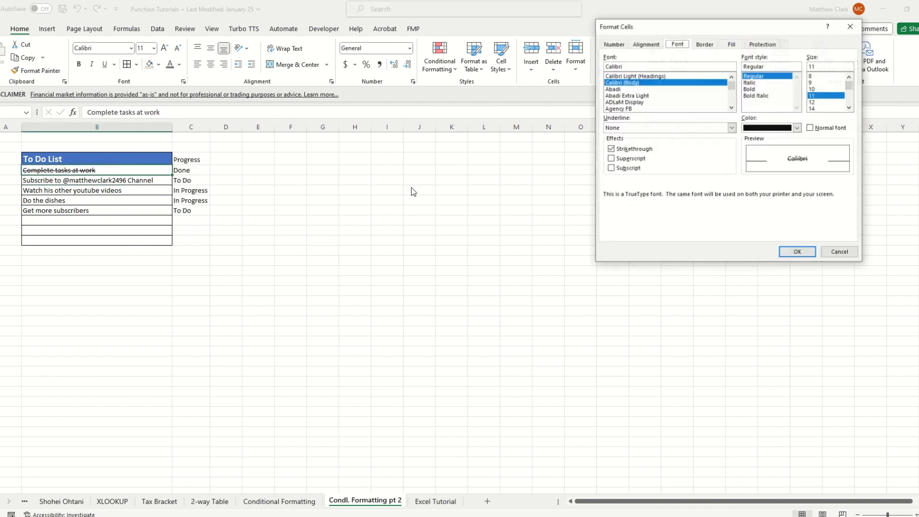
left_click(611, 149)
left_click(797, 252)
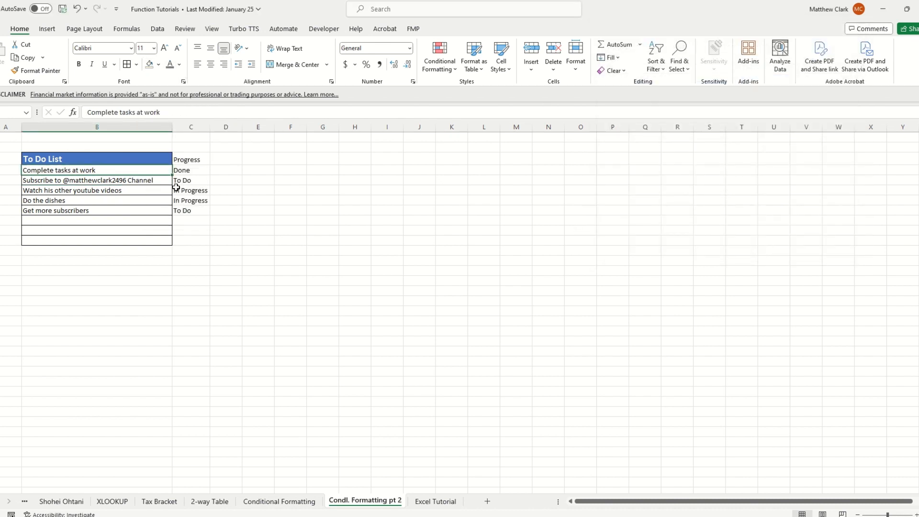
- Start a new conditional formatting rule for the to-do range B4:C12 that uses a formula to determine which cells to format
scroll(168, 200, "up", 3)
scroll(169, 201, "up", 2)
left_click(461, 243)
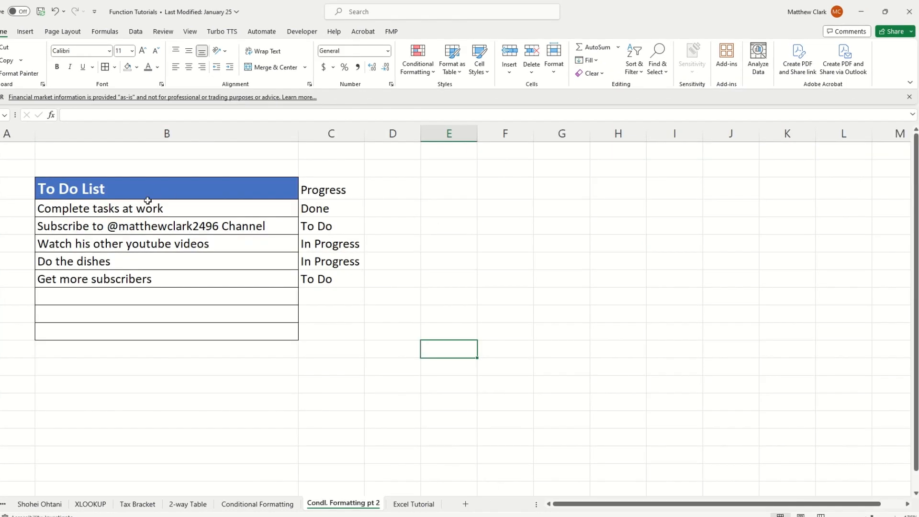
left_click(143, 212)
left_click_drag(158, 222, 331, 349)
left_click(415, 71)
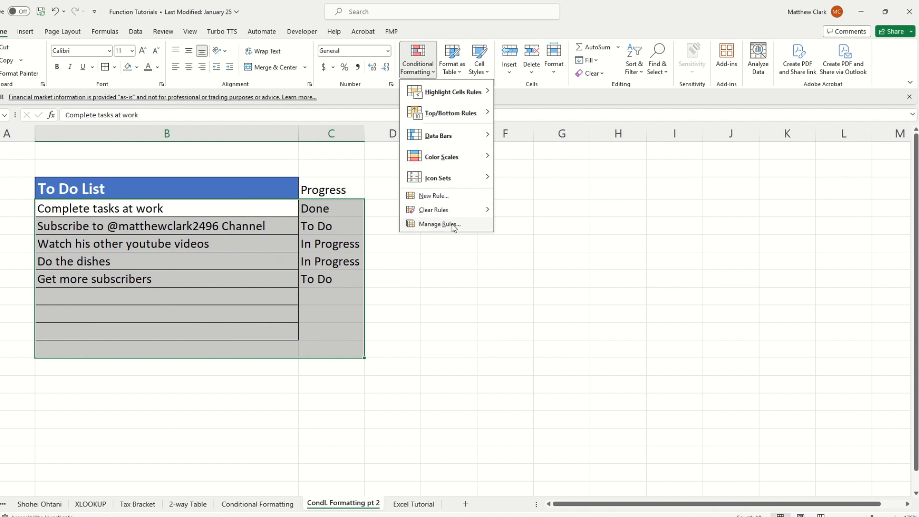
left_click(434, 195)
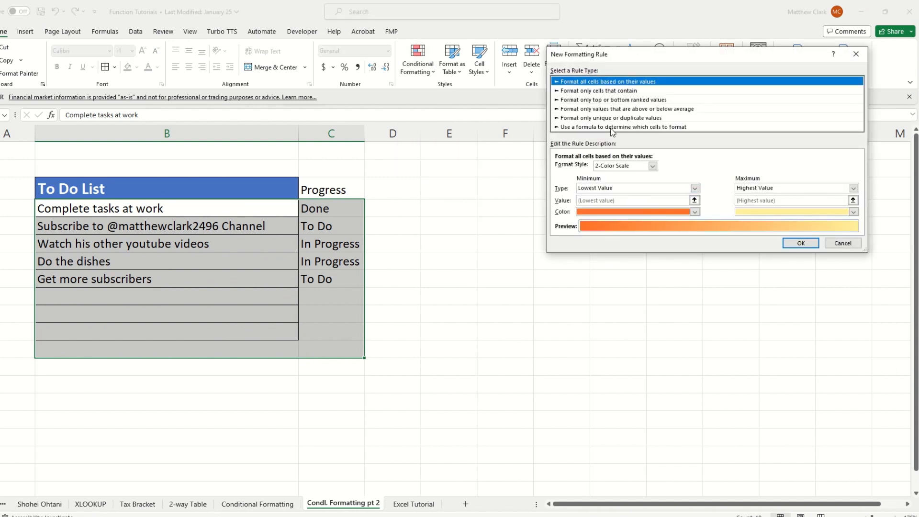
left_click(619, 128)
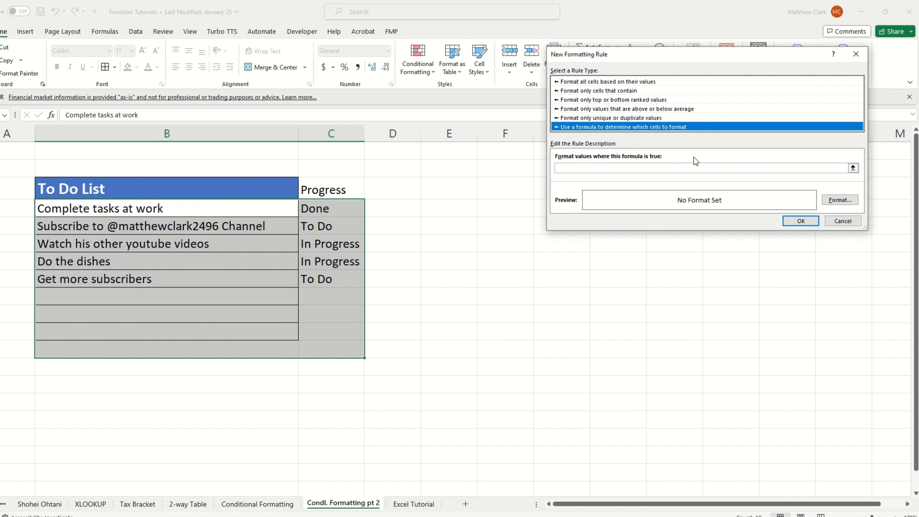
- Set the rule's formula to =$C4="Done", with only the Progress column reference locked
left_click(837, 167)
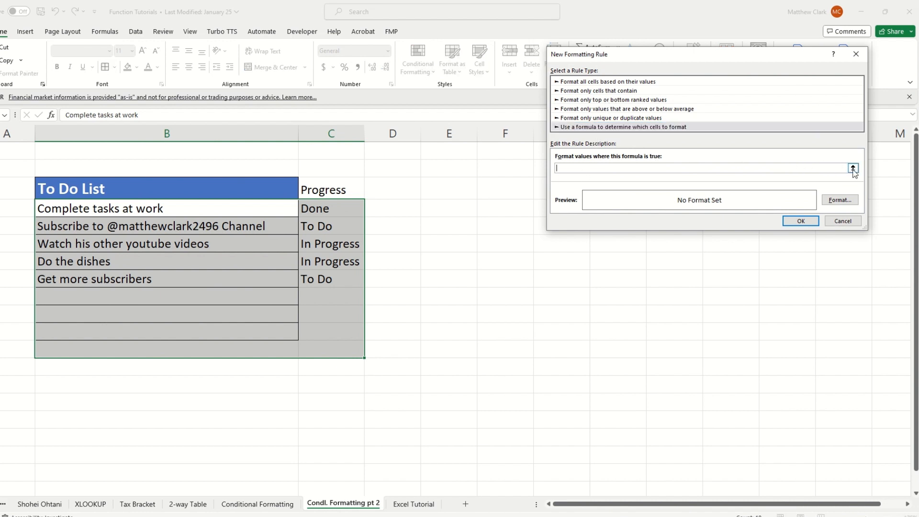
left_click(853, 168)
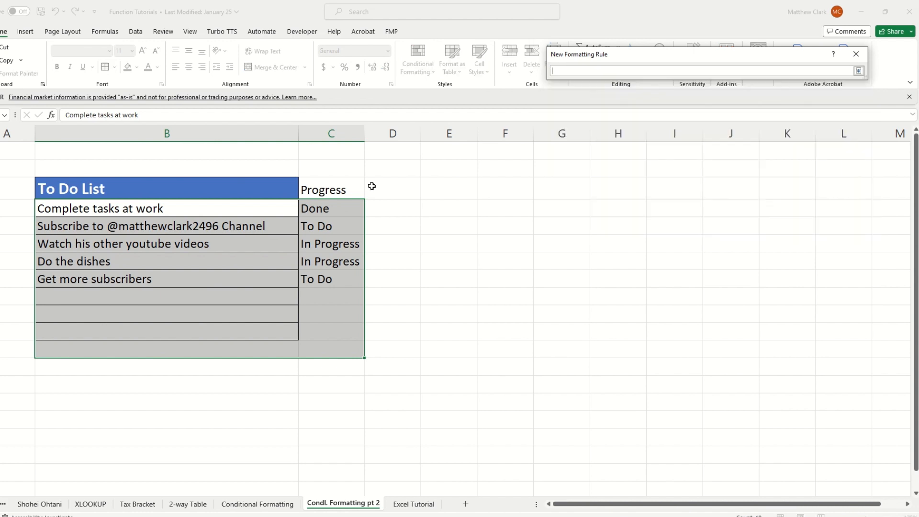
left_click(329, 209)
key("F4")
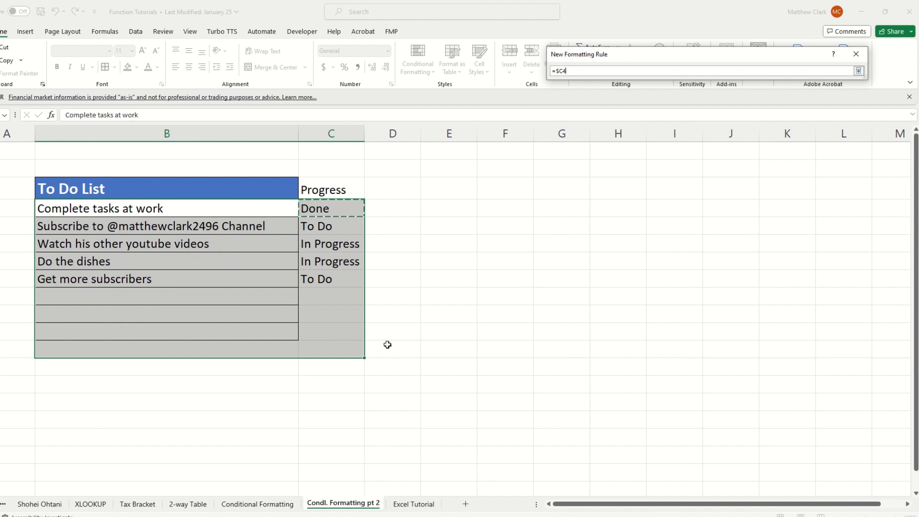
type("=\"Done")
key("Return")
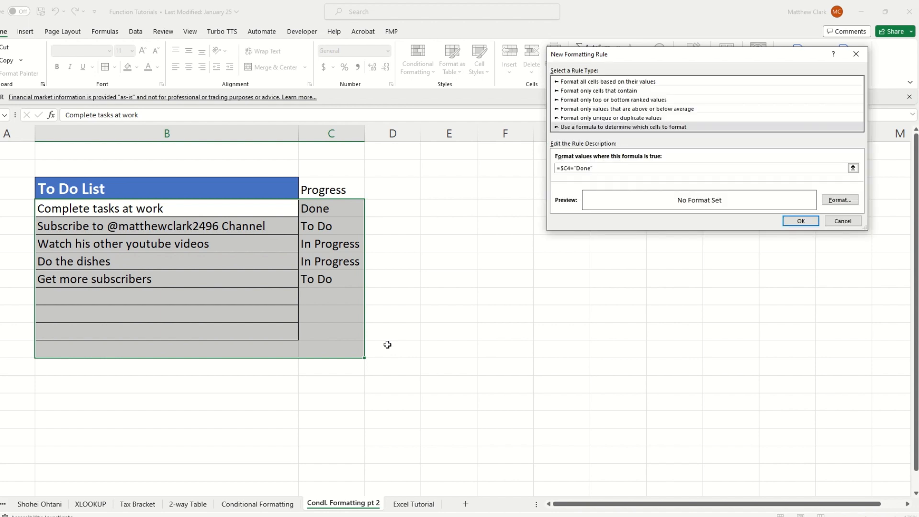
- Set the rule's format to strikethrough with a gray font color and apply the rule to the to-do list
left_click(840, 200)
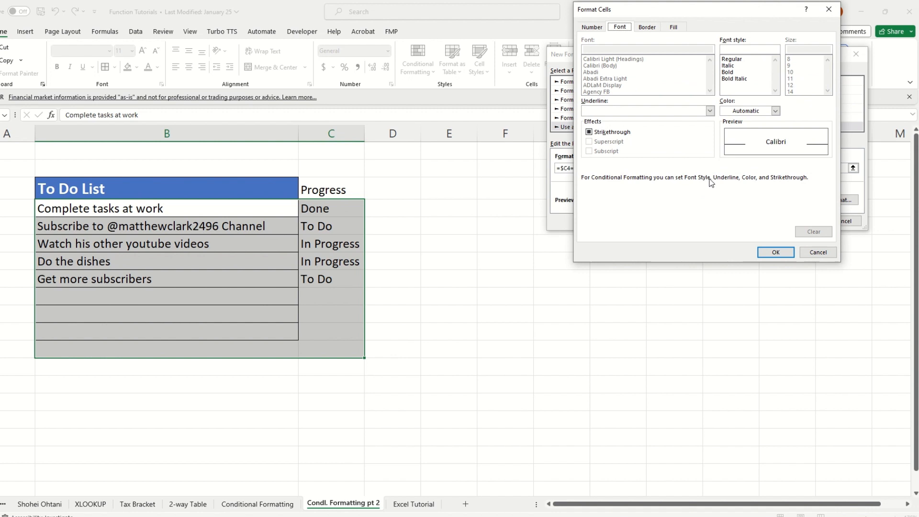
left_click(595, 134)
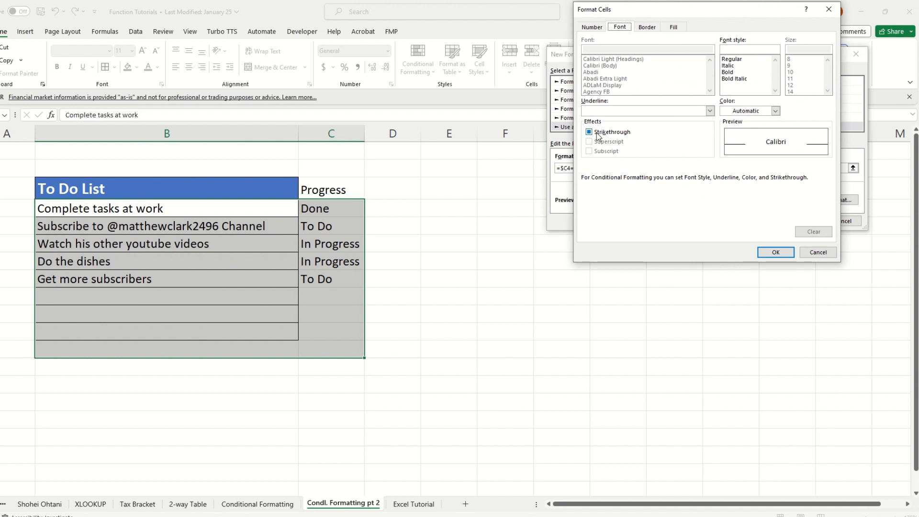
left_click(674, 27)
left_click(620, 28)
left_click(776, 112)
left_click(724, 190)
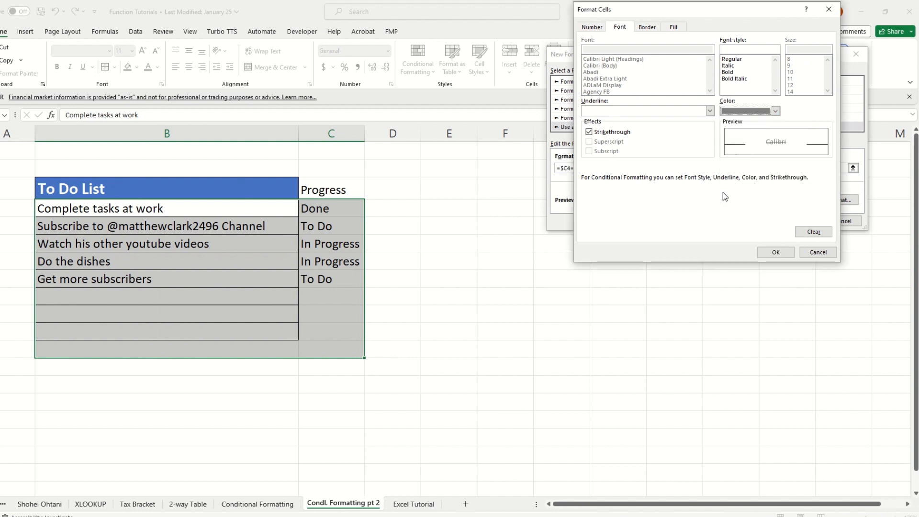
left_click(775, 253)
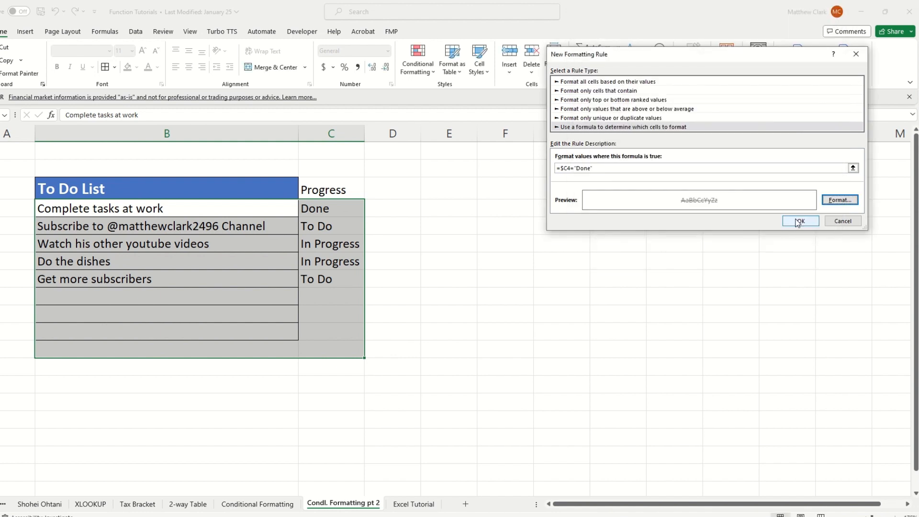
left_click(798, 221)
left_click(471, 248)
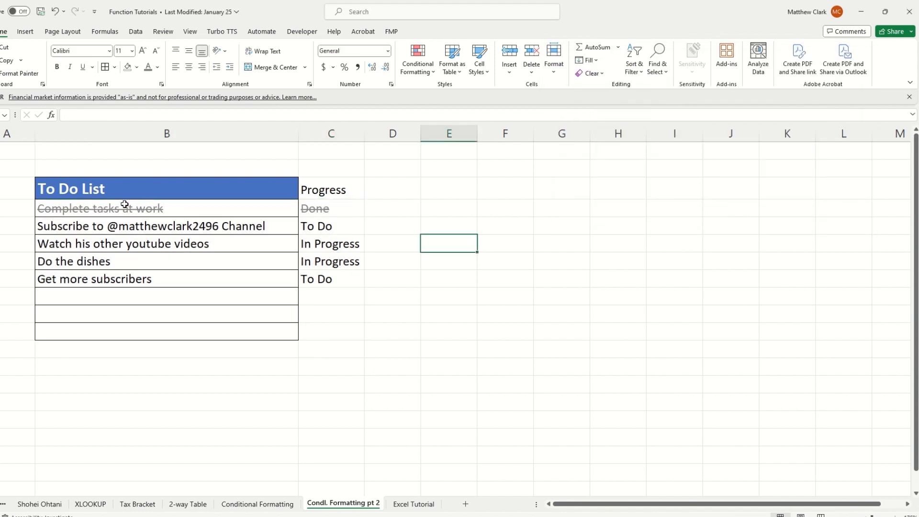
- Change the range of the =$C4="Done" conditional formatting rule to $B$4:$B$14 so it covers only the task column
left_click_drag(125, 204, 329, 213)
left_click(327, 212)
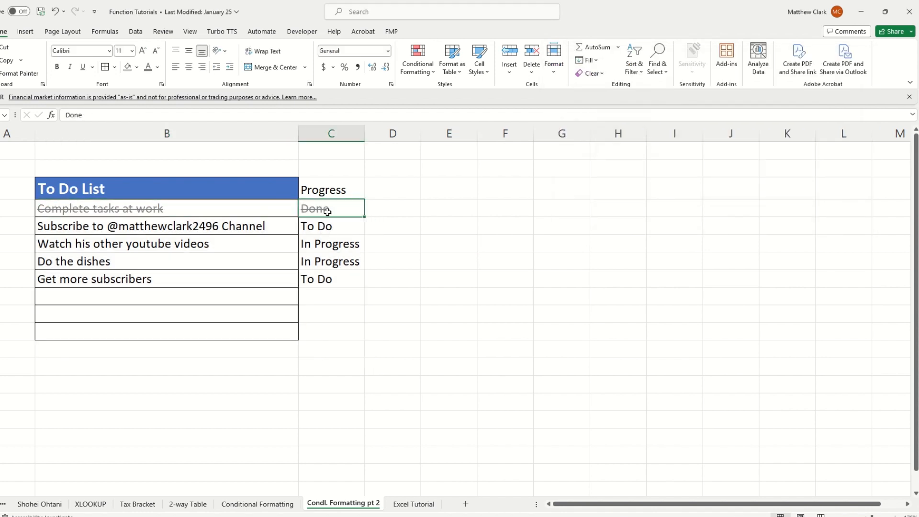
left_click_drag(187, 207, 296, 284)
left_click_drag(186, 212, 335, 351)
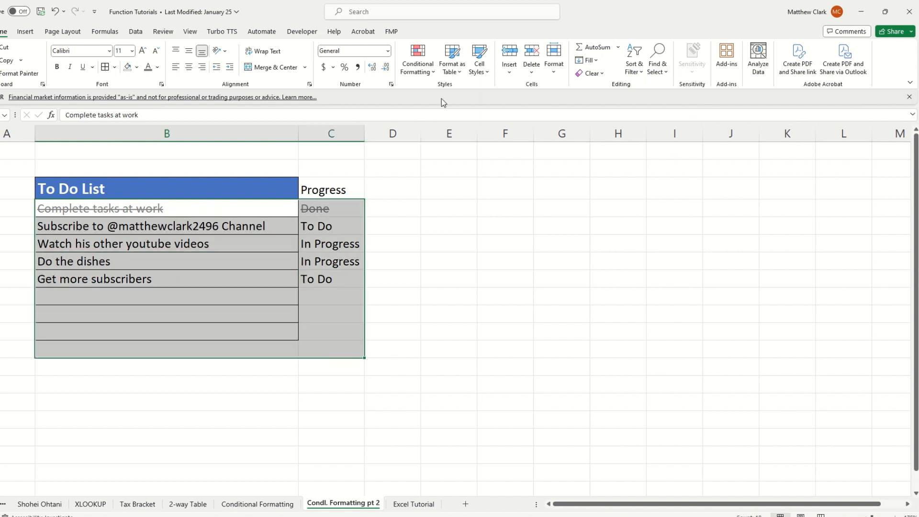
left_click(420, 72)
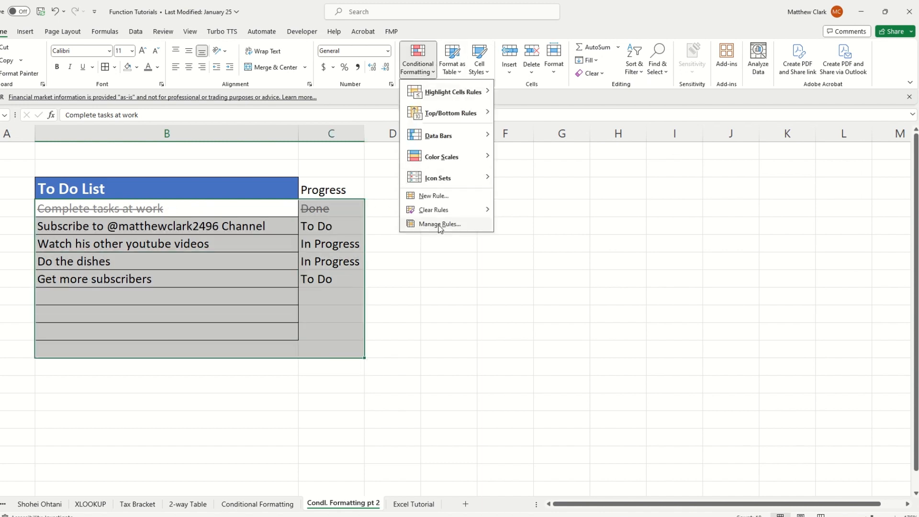
left_click(441, 228)
left_click(718, 128)
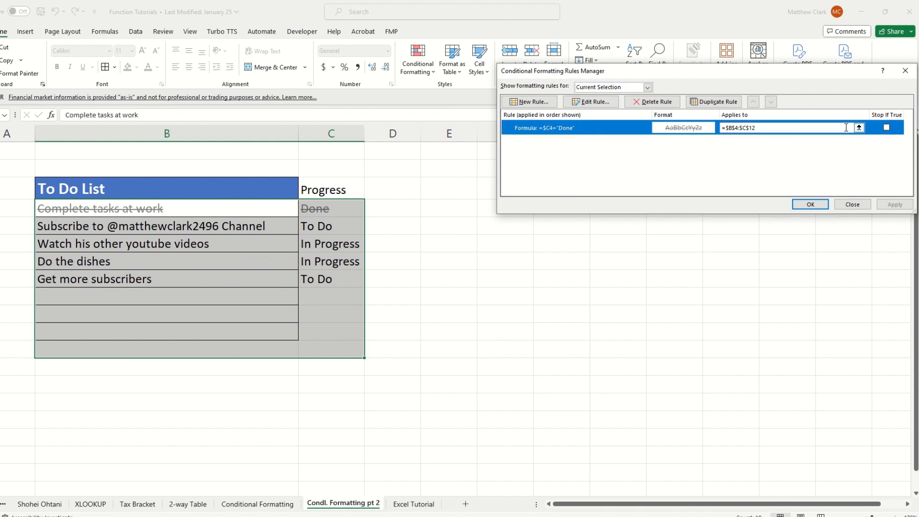
left_click(859, 127)
left_click_drag(180, 213, 171, 388)
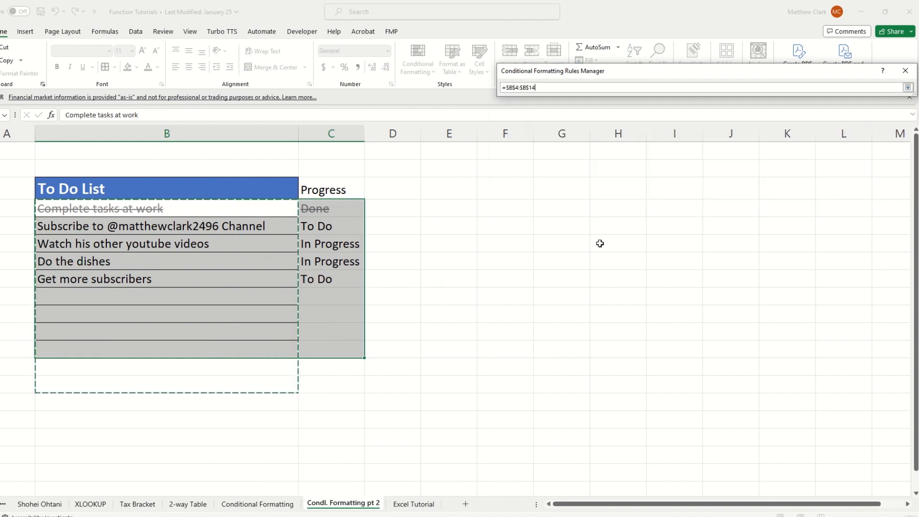
key("Return")
key("Return")
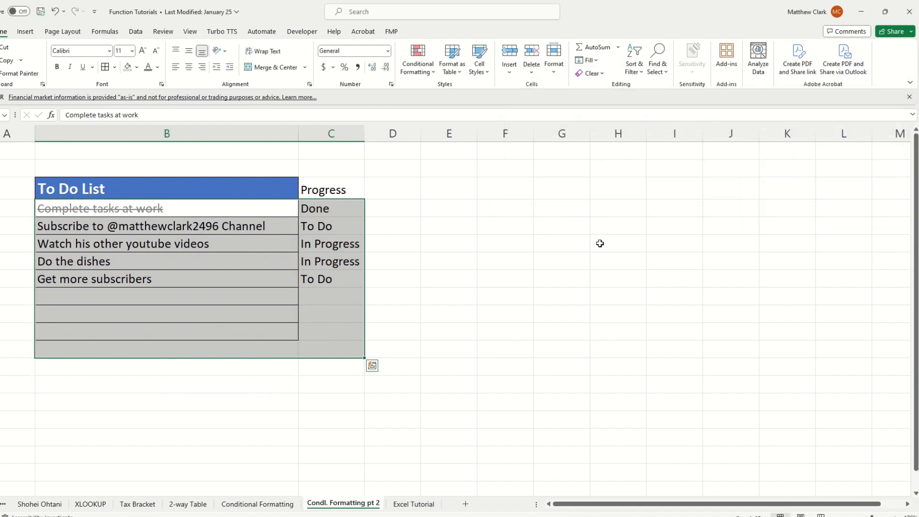
- Set the progress of the "Do the dishes" task to Done
left_click(123, 215)
left_click(311, 215)
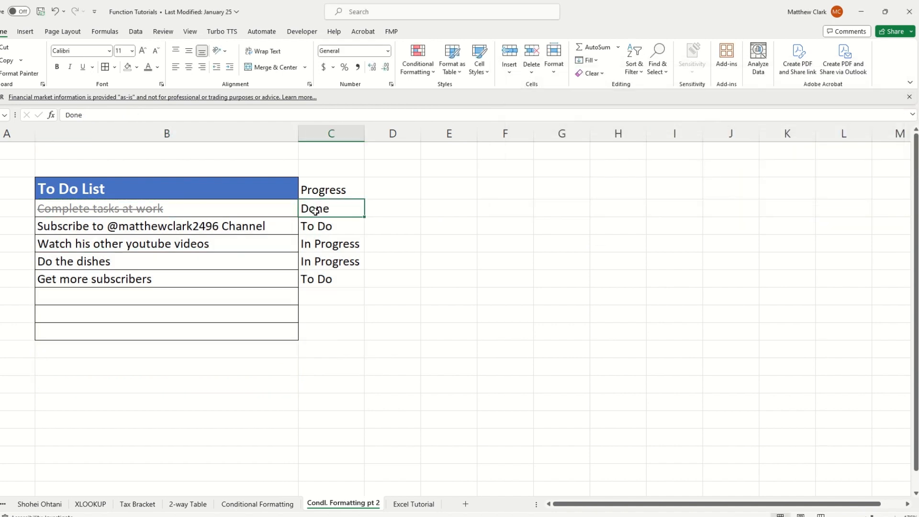
left_click(326, 263)
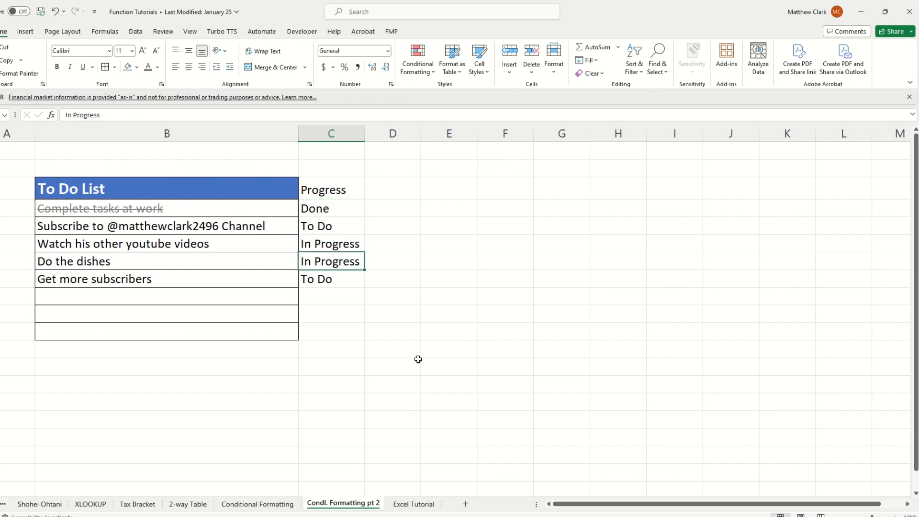
type("Done")
key("Return")
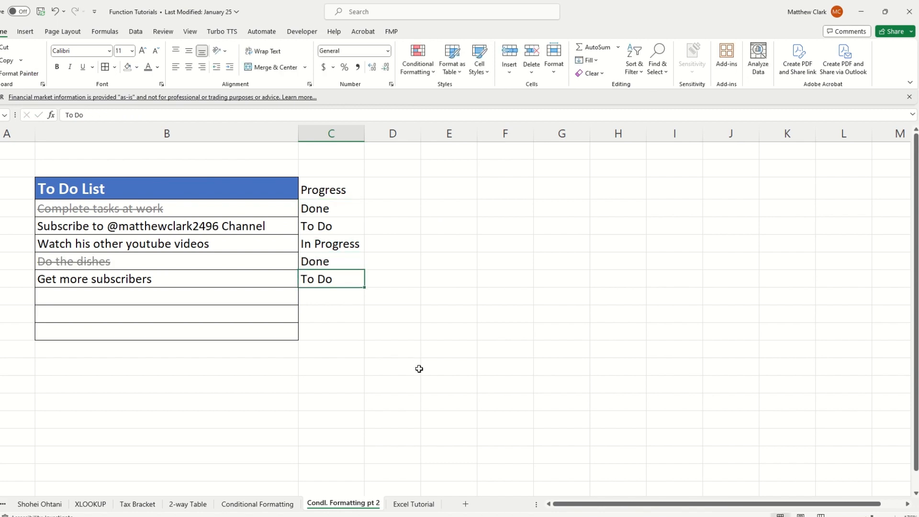
left_click(343, 210)
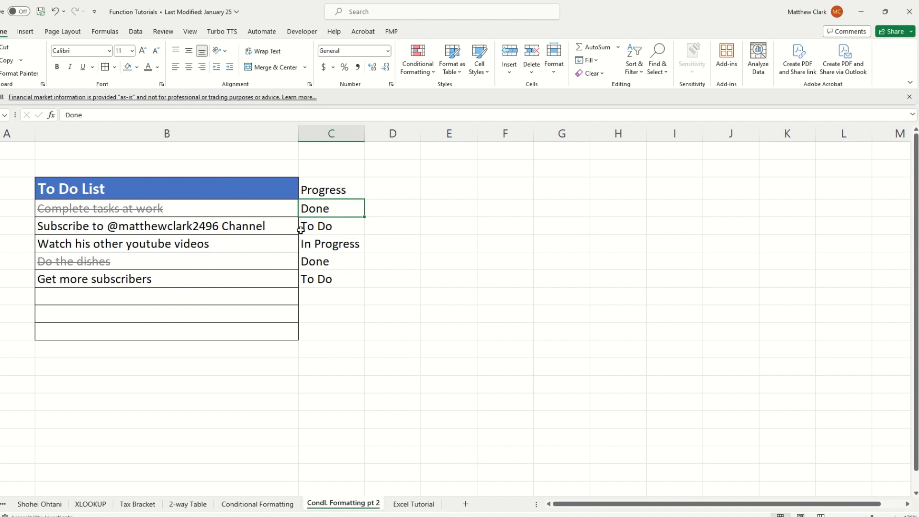
left_click(424, 72)
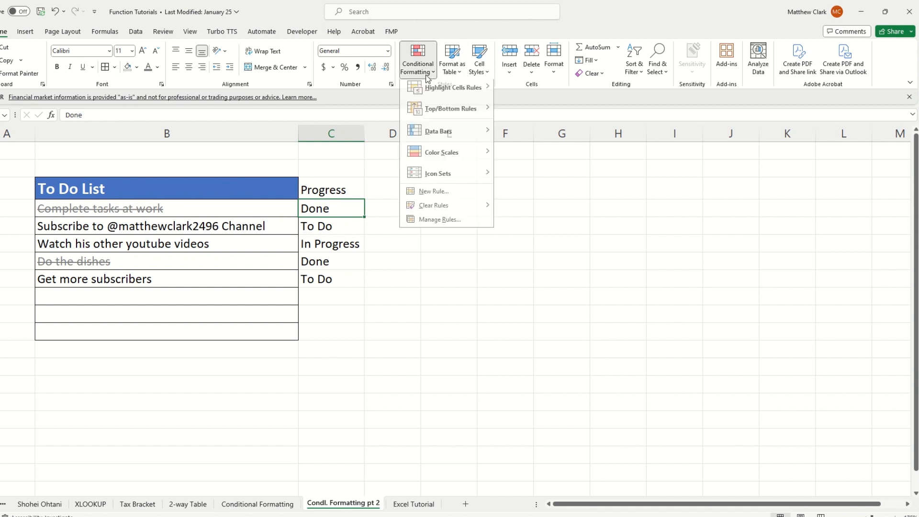
left_click(433, 224)
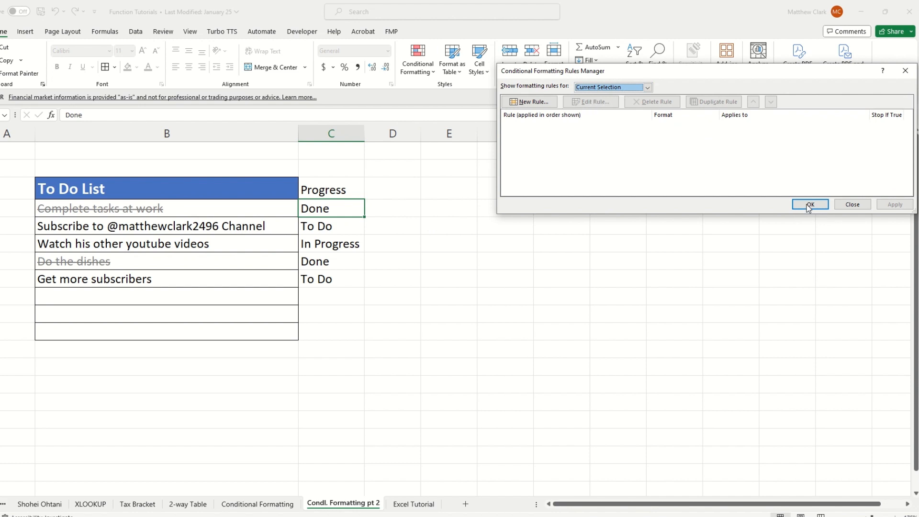
left_click(853, 204)
- Duplicate the task column's =$C4="Done" conditional formatting rule and set the copy's formula to =$C4="To Do"
left_click_drag(228, 206, 209, 361)
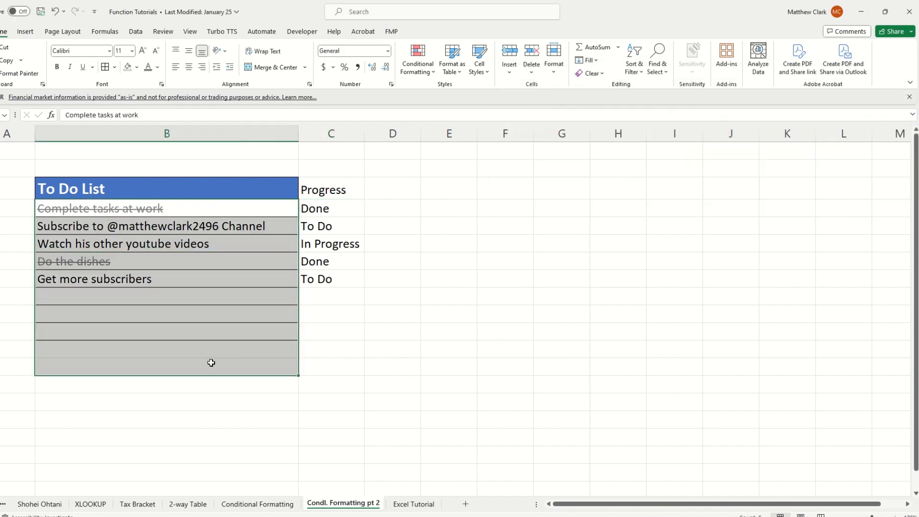
left_click(416, 72)
left_click(438, 223)
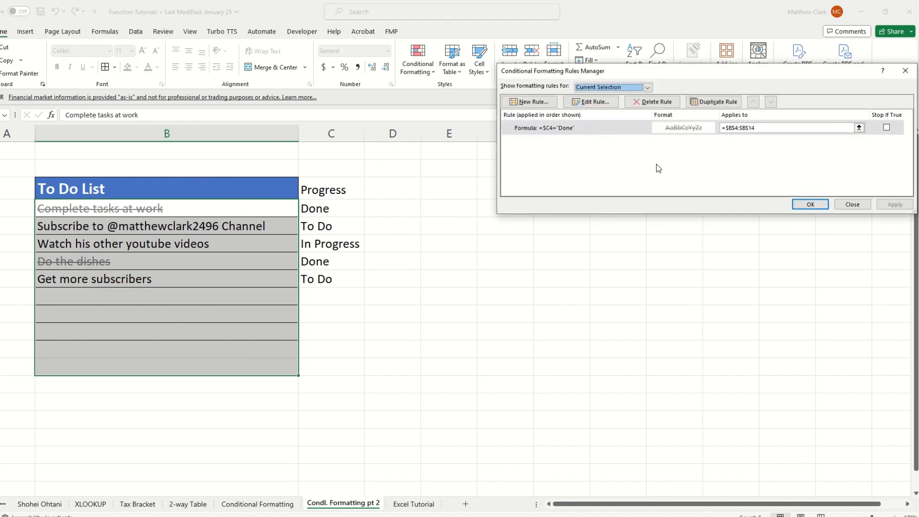
left_click(639, 126)
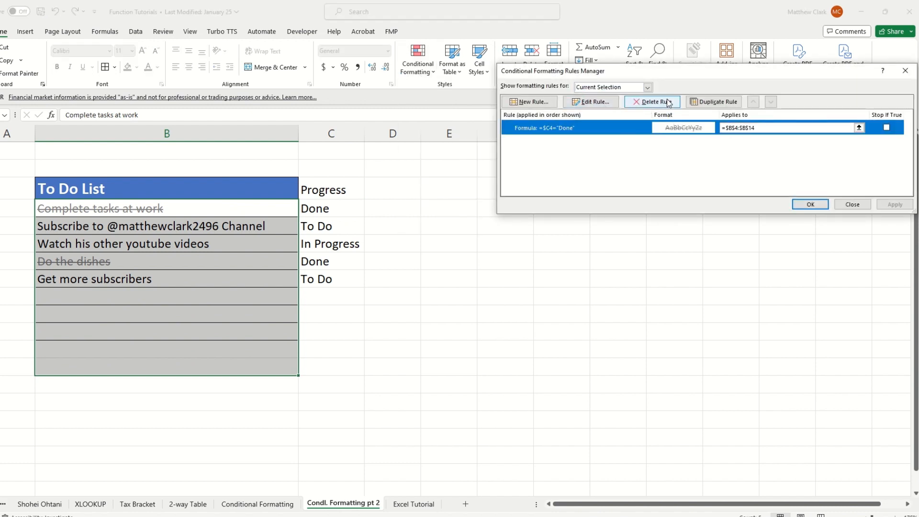
left_click(718, 103)
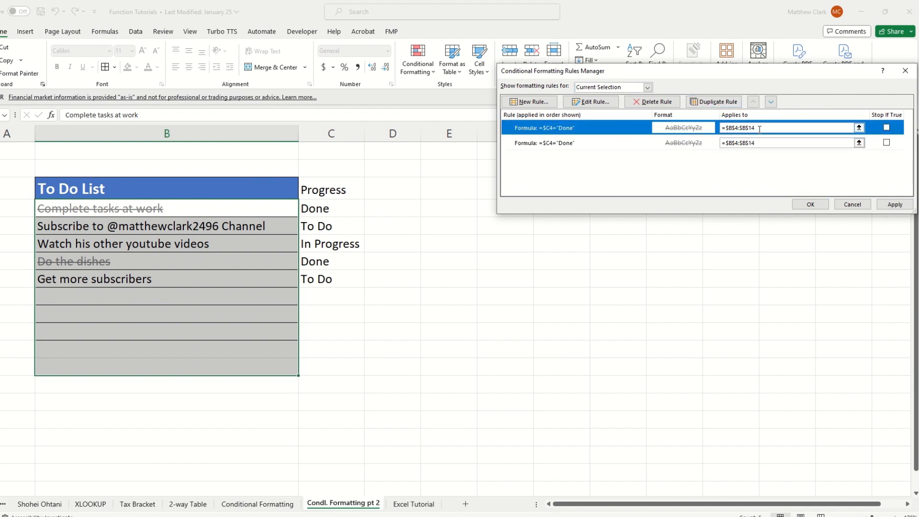
left_click(607, 102)
left_click(594, 168)
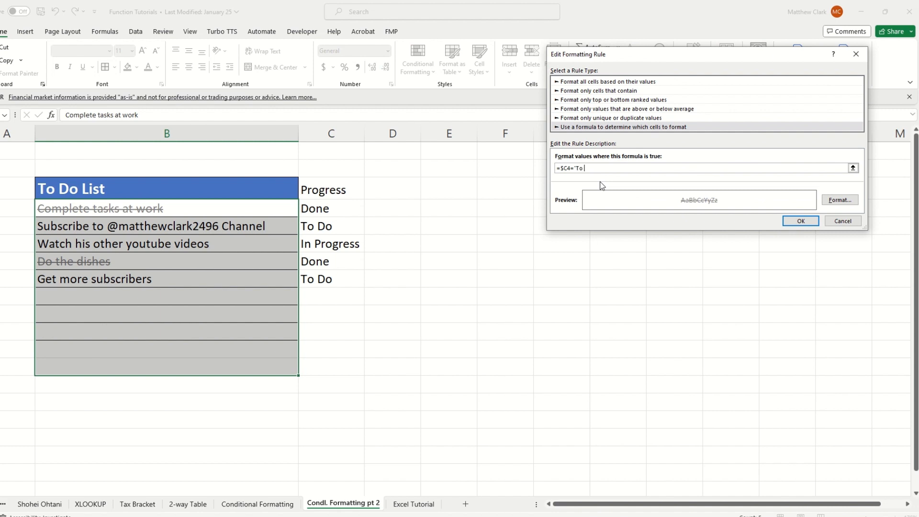
- Remove the strikethrough from the "To Do" rule's format and set its font to bold with automatic color
left_click(848, 200)
left_click(613, 132)
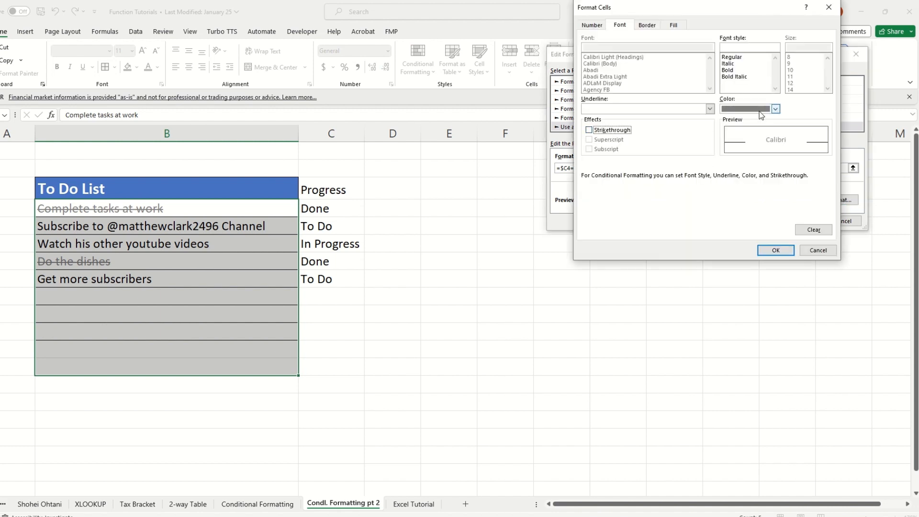
left_click(766, 109)
left_click(751, 121)
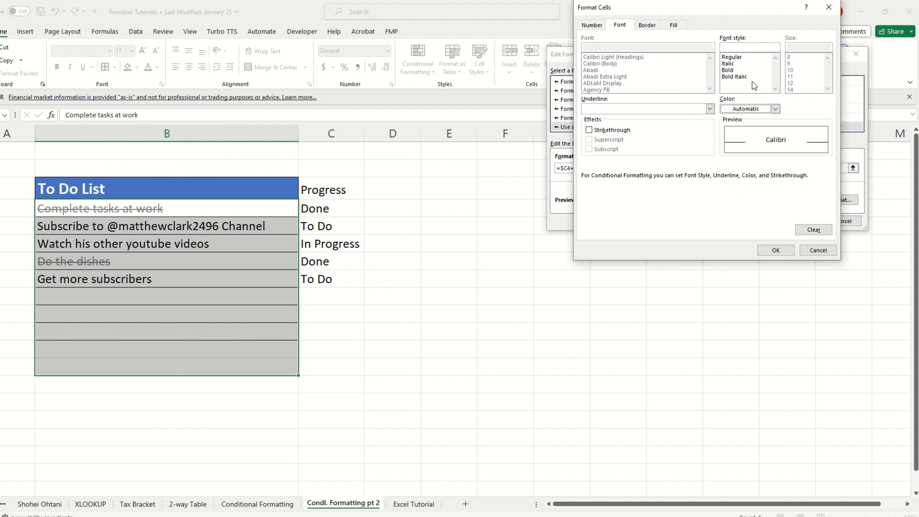
left_click(728, 70)
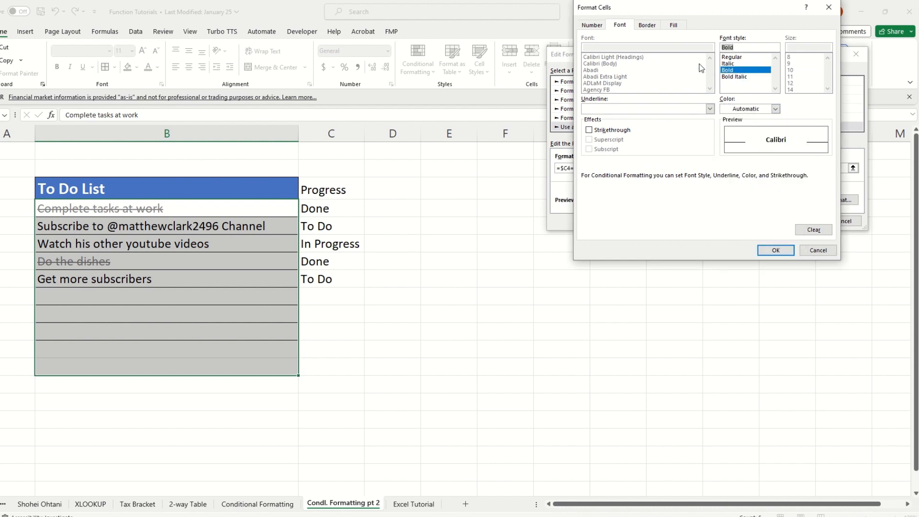
- Give the "To Do" rule a light gold background fill and apply it to the to-do list
left_click(645, 27)
left_click(674, 25)
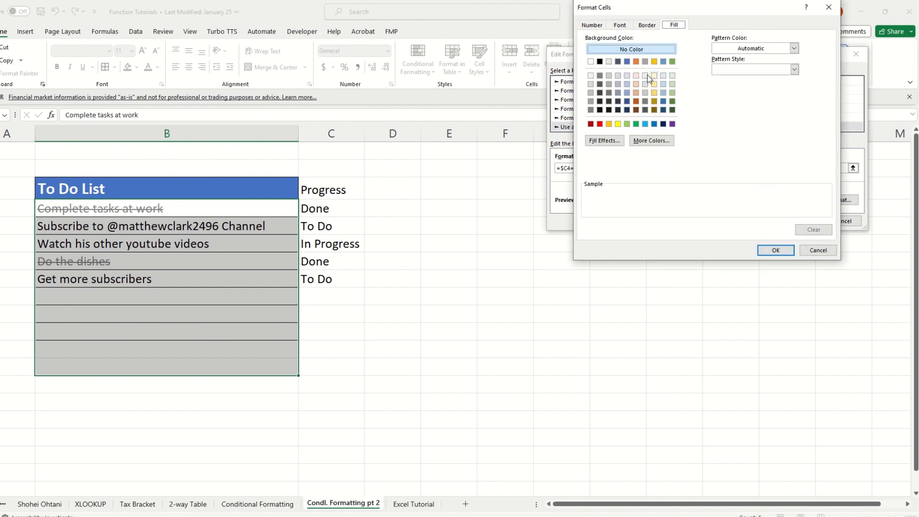
left_click(655, 76)
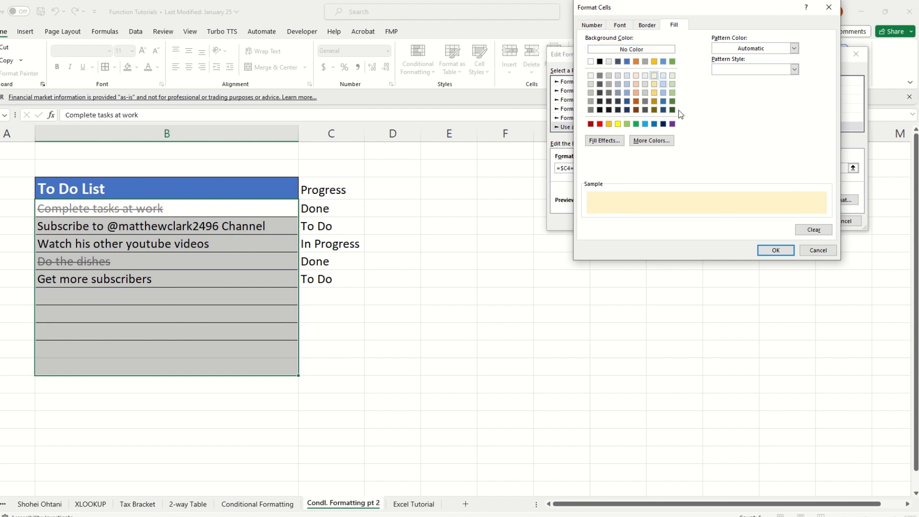
left_click(786, 257)
left_click(809, 222)
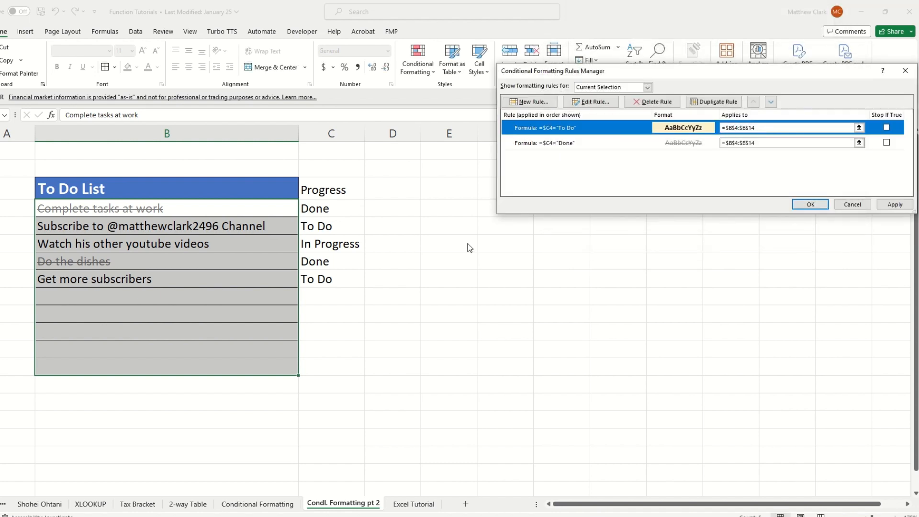
left_click(811, 204)
left_click(423, 239)
left_click(81, 224)
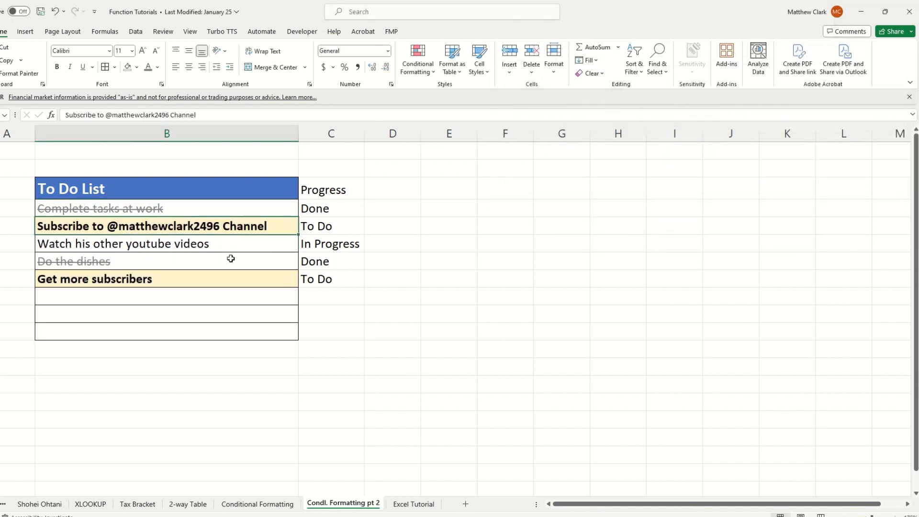